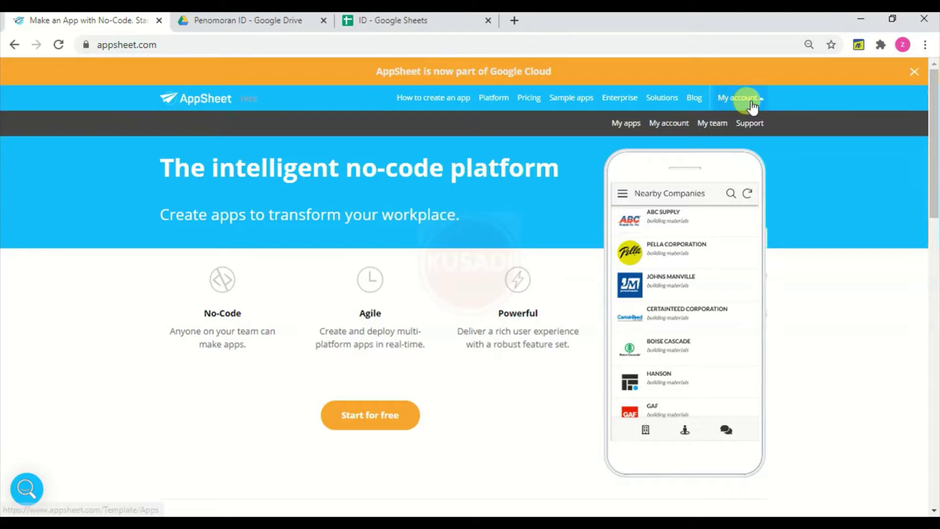
# Start a new app from own data in My apps and name it Id
pyautogui.moveTo(731, 96)
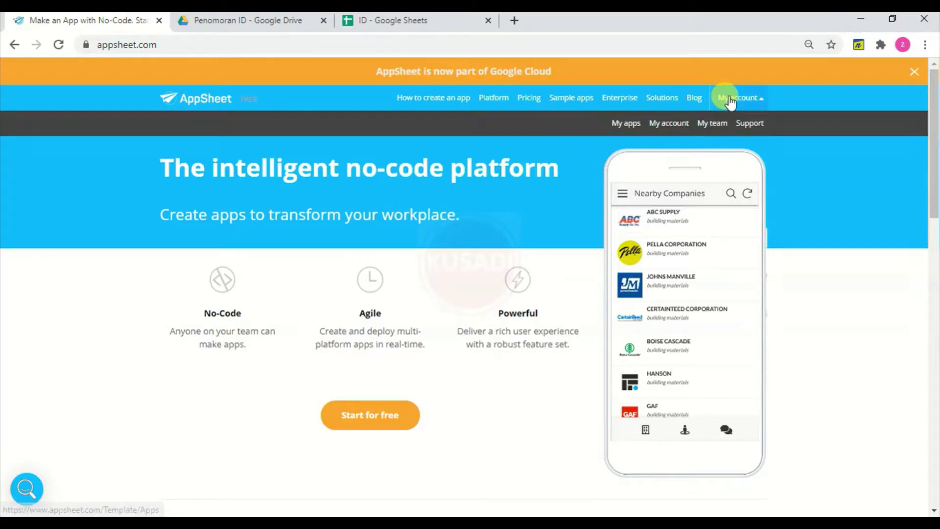
pyautogui.click(630, 125)
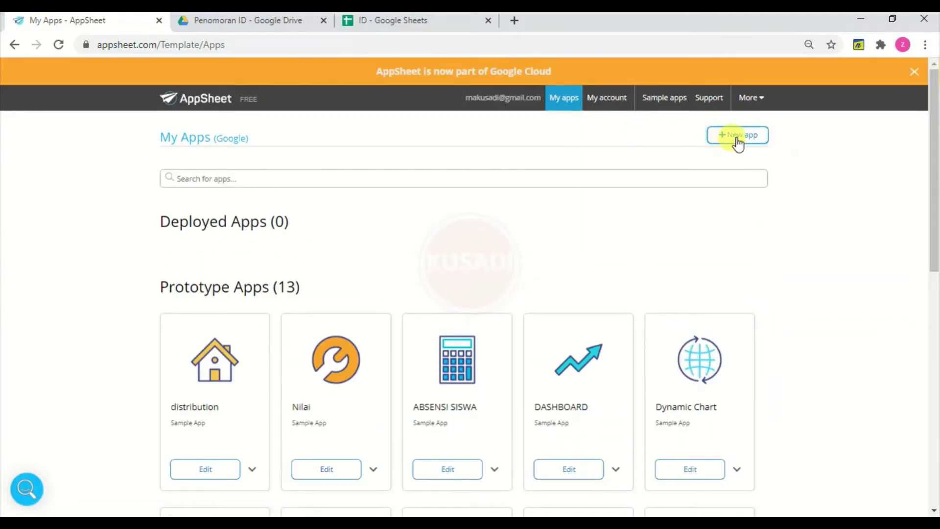
pyautogui.click(737, 136)
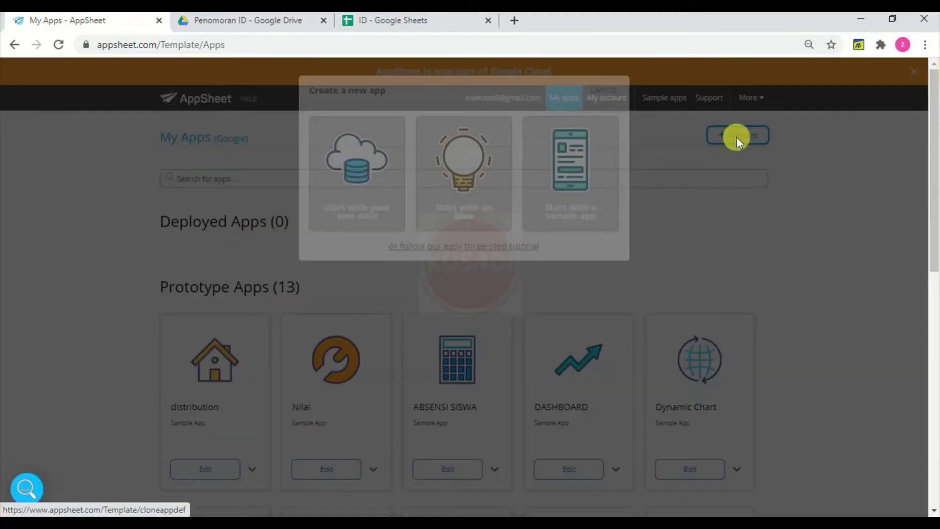
pyautogui.click(356, 169)
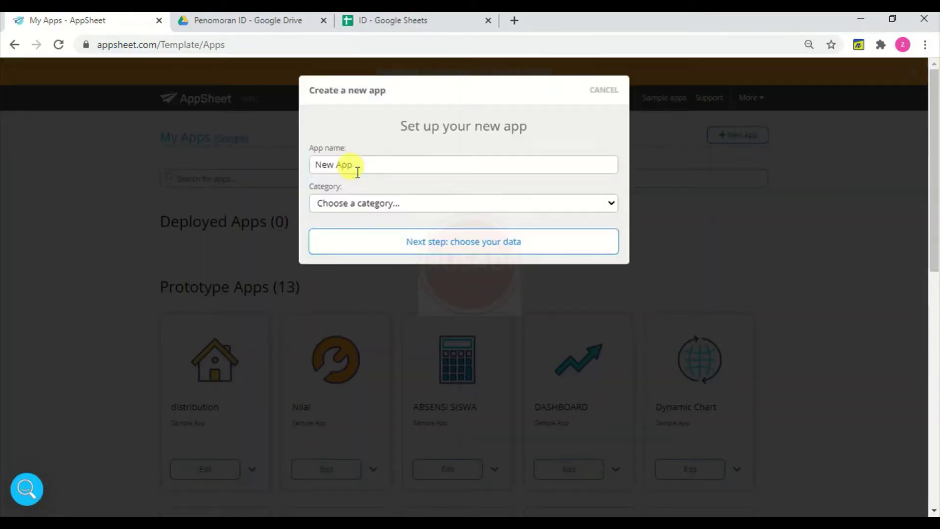
pyautogui.tripleClick(374, 165)
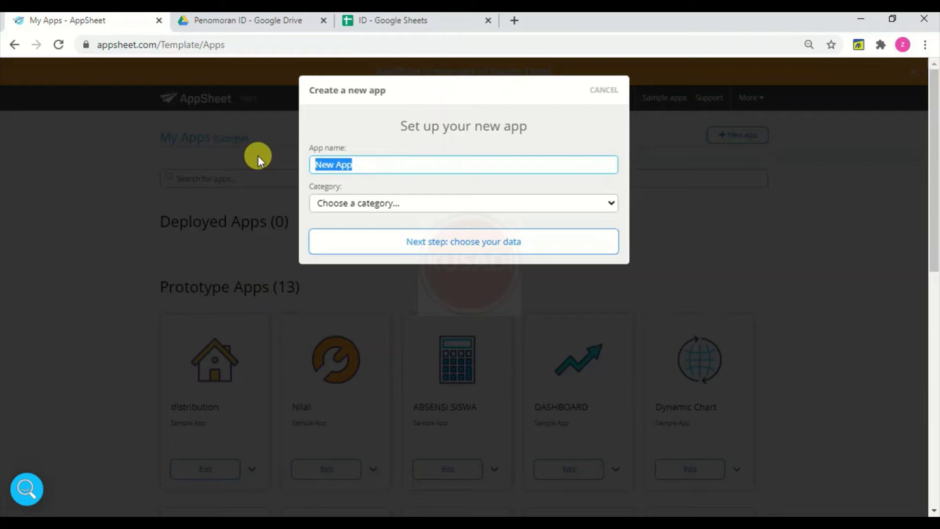
pyautogui.write('Id')
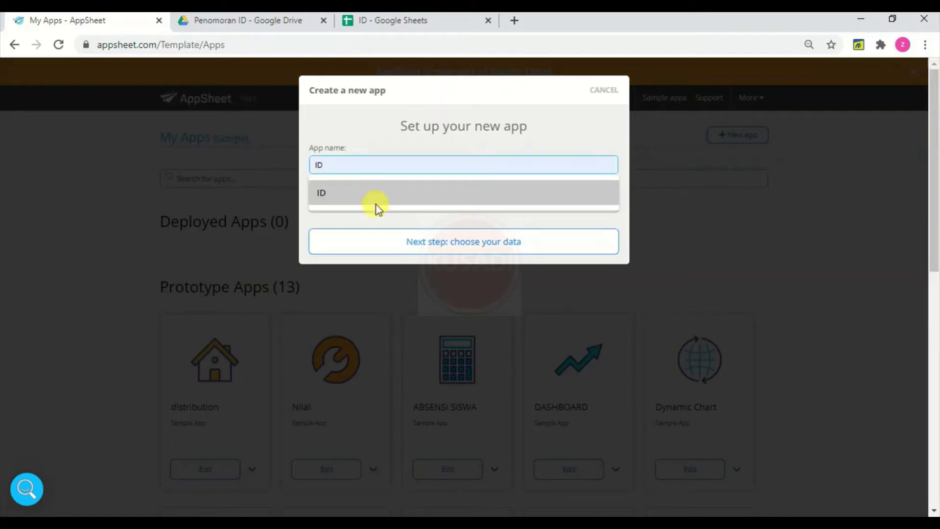
# Choose the ID spreadsheet in the Tutorial > Penomoran ID folder of My Drive as the app's data source
pyautogui.click(456, 244)
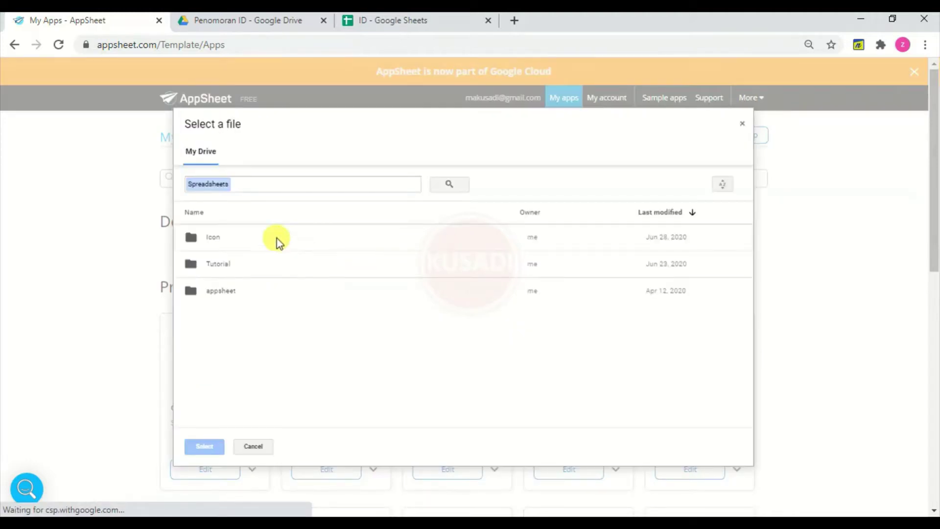
pyautogui.doubleClick(273, 269)
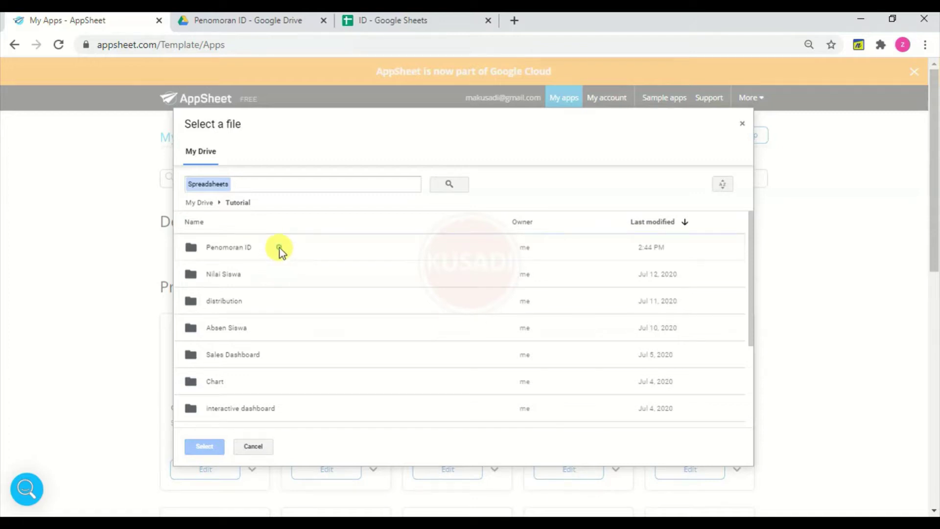
pyautogui.doubleClick(280, 248)
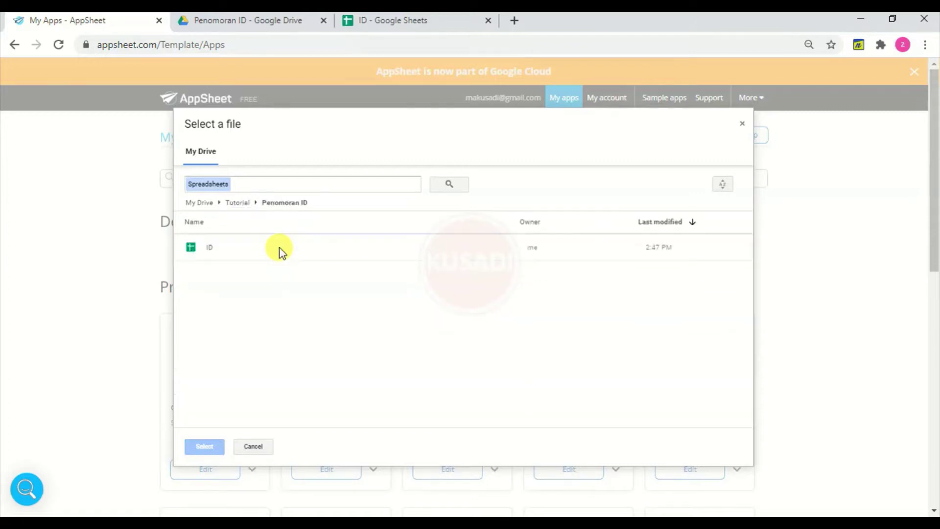
pyautogui.doubleClick(280, 248)
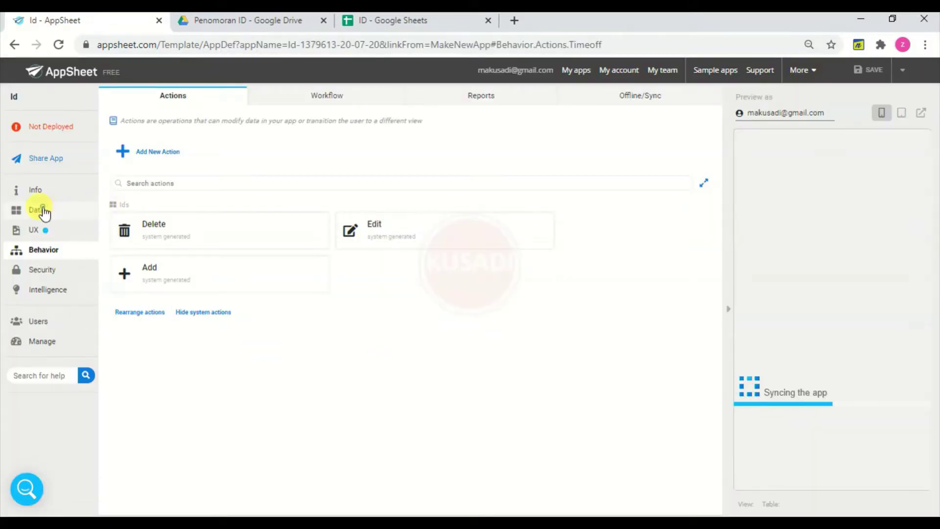
# Open the column definitions of the Ids table in the app's data settings
pyautogui.click(43, 212)
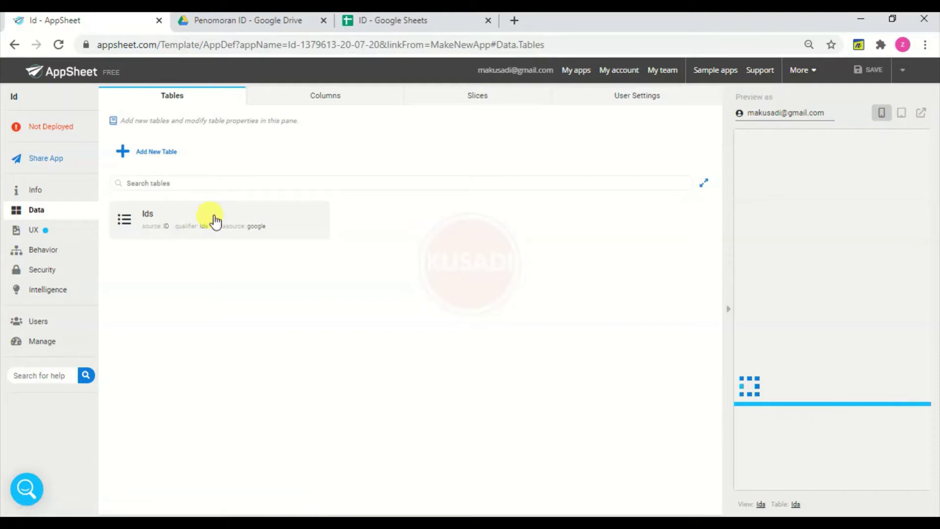
pyautogui.click(215, 219)
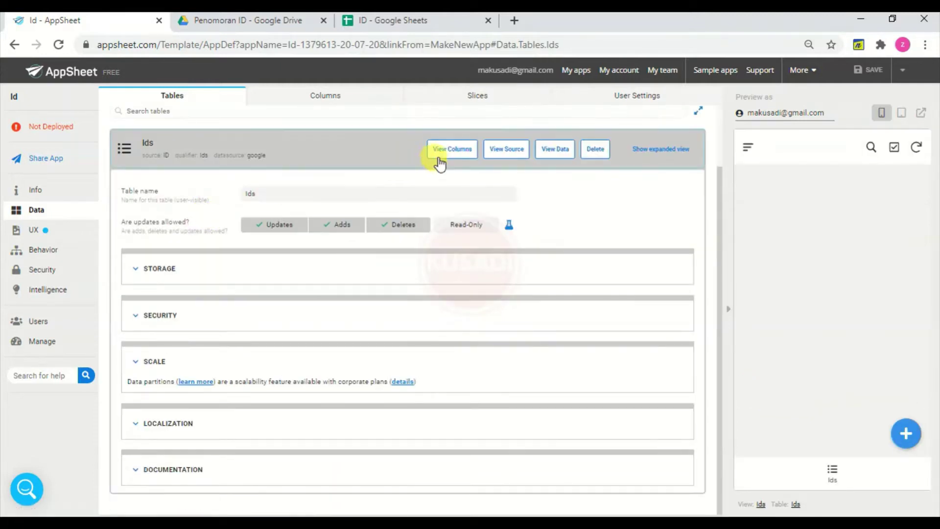
pyautogui.click(451, 149)
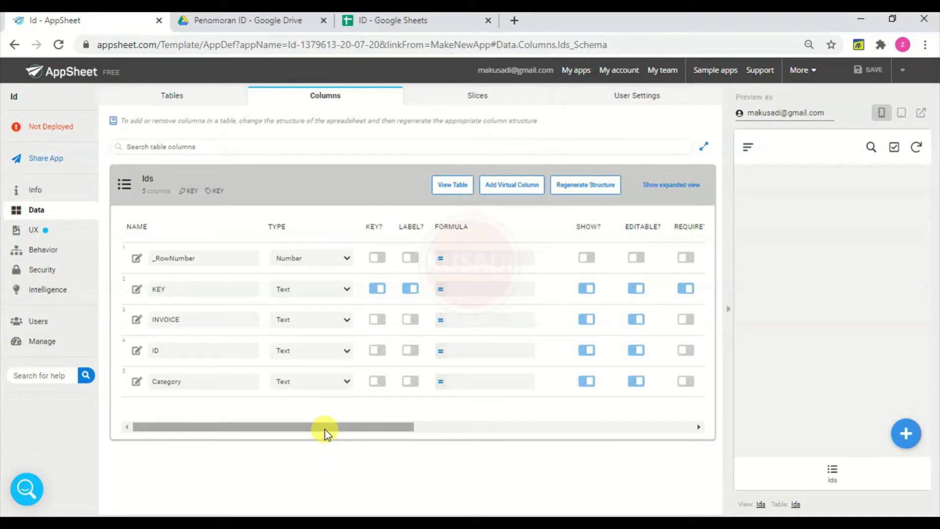
pyautogui.click(138, 386)
pyautogui.click(485, 256)
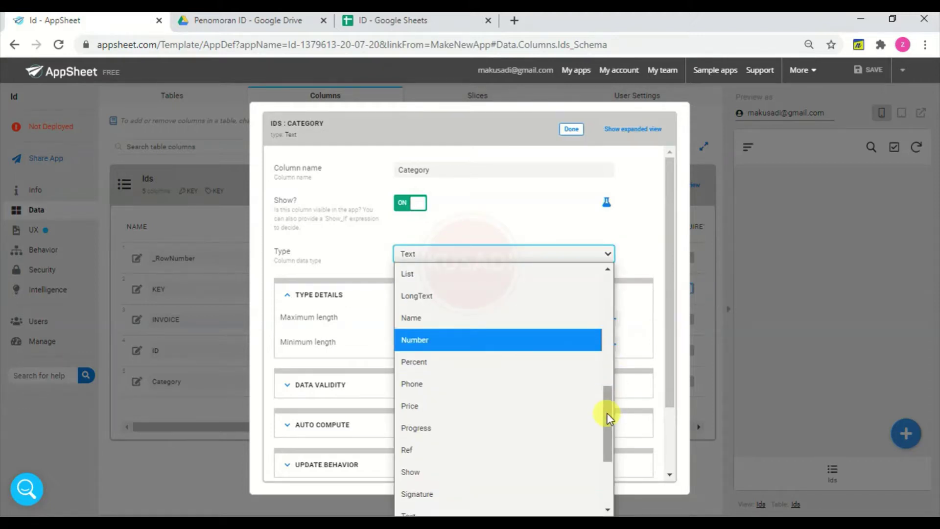
pyautogui.click(642, 246)
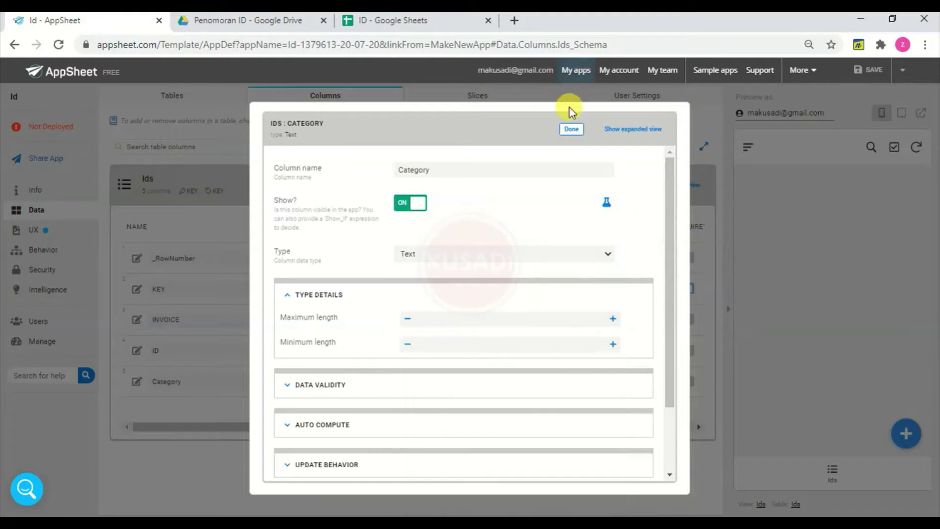
pyautogui.click(572, 129)
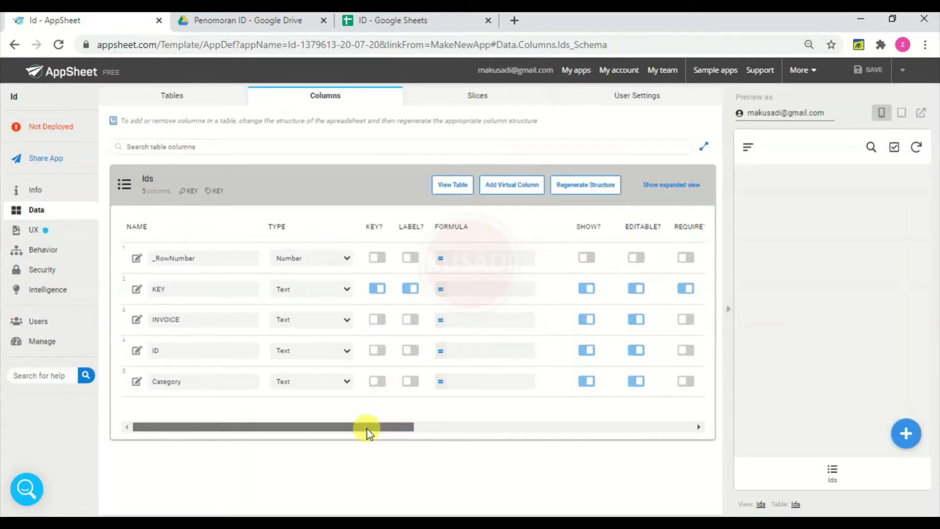
# Set the initial value of the KEY column to the expression UNIQUEID() and save the expression
pyautogui.moveTo(367, 429); pyautogui.dragTo(488, 433)
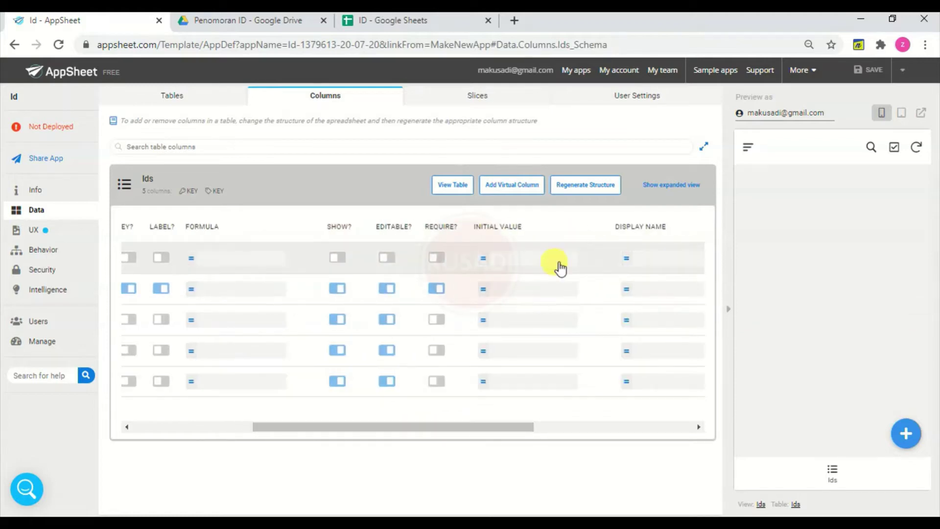
pyautogui.click(528, 290)
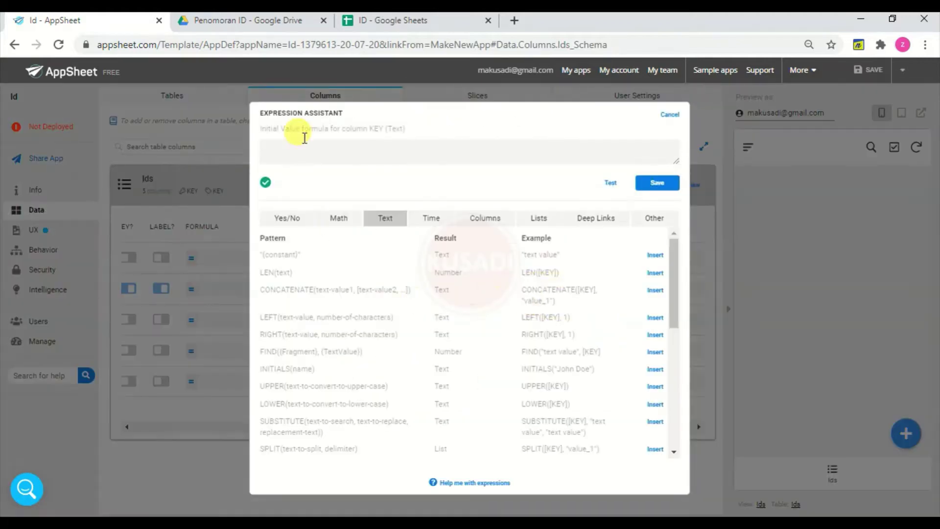
pyautogui.click(312, 153)
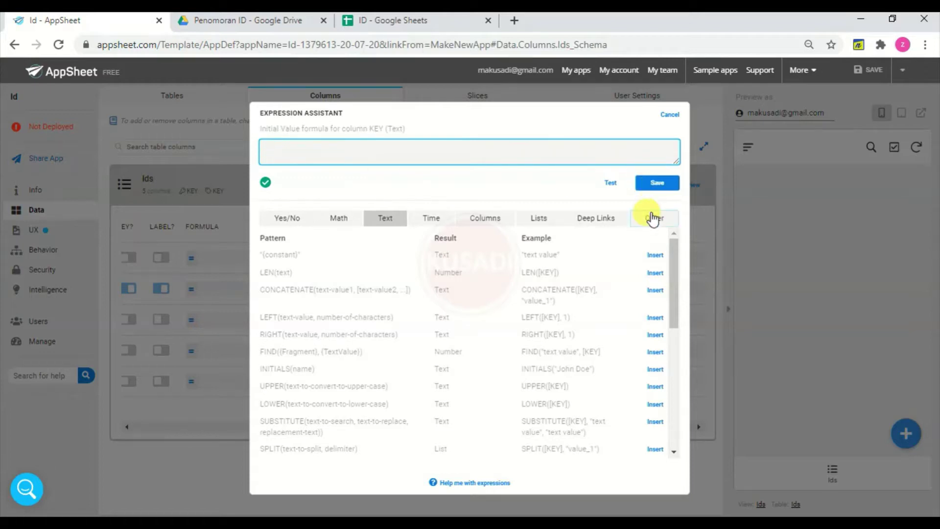
pyautogui.click(652, 217)
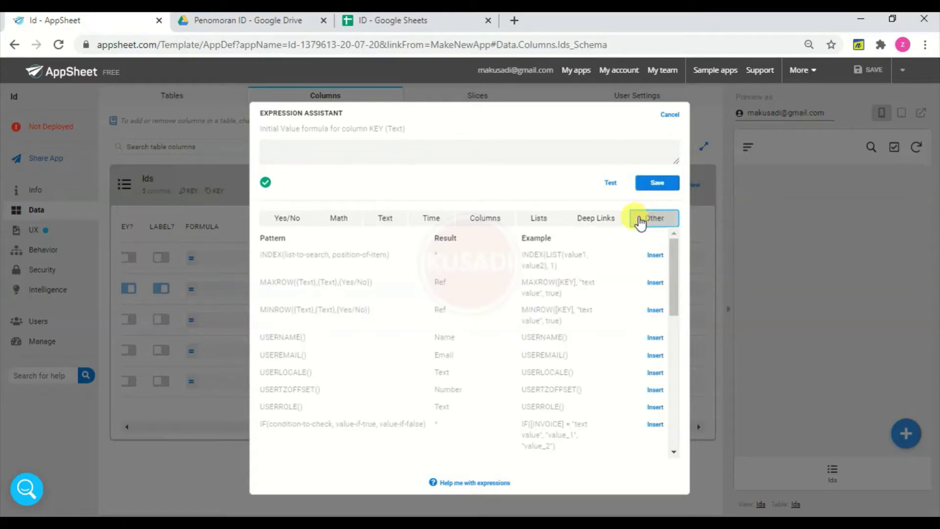
pyautogui.moveTo(676, 297); pyautogui.dragTo(676, 361)
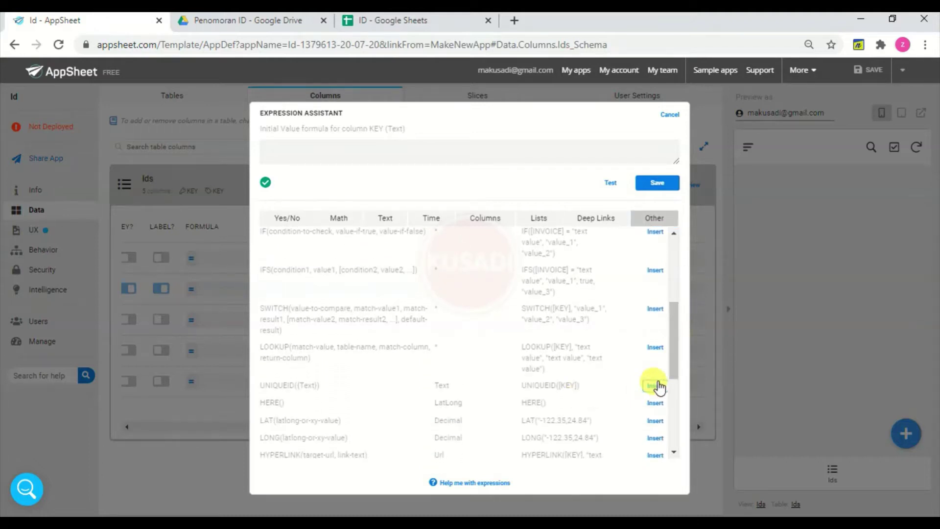
pyautogui.click(655, 386)
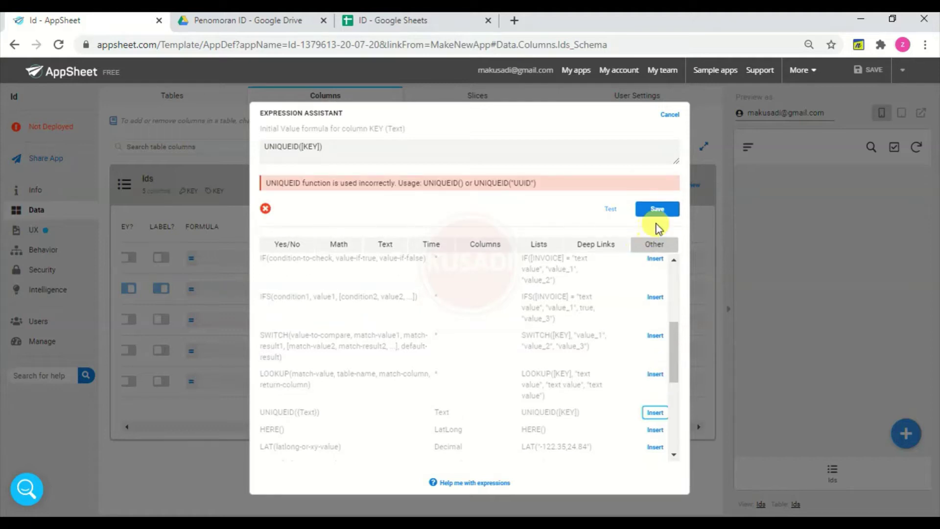
pyautogui.click(320, 146)
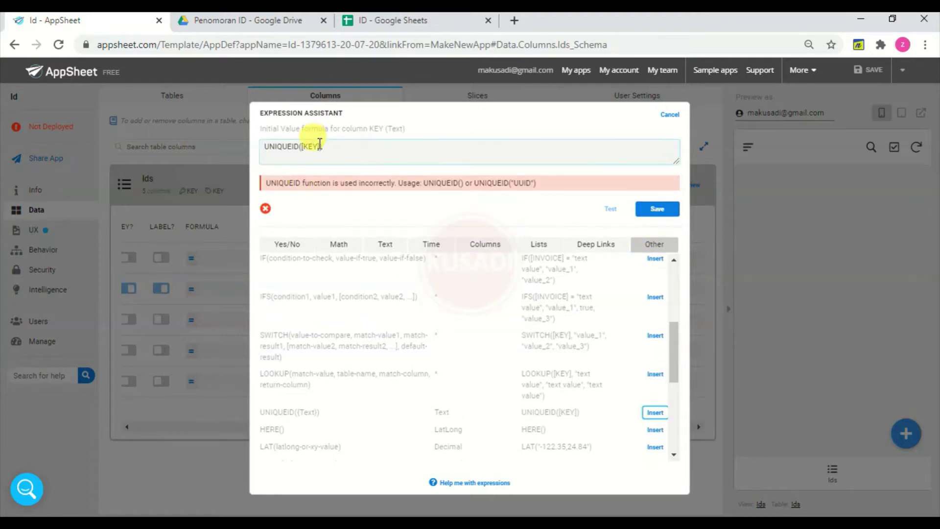
pyautogui.click(319, 145)
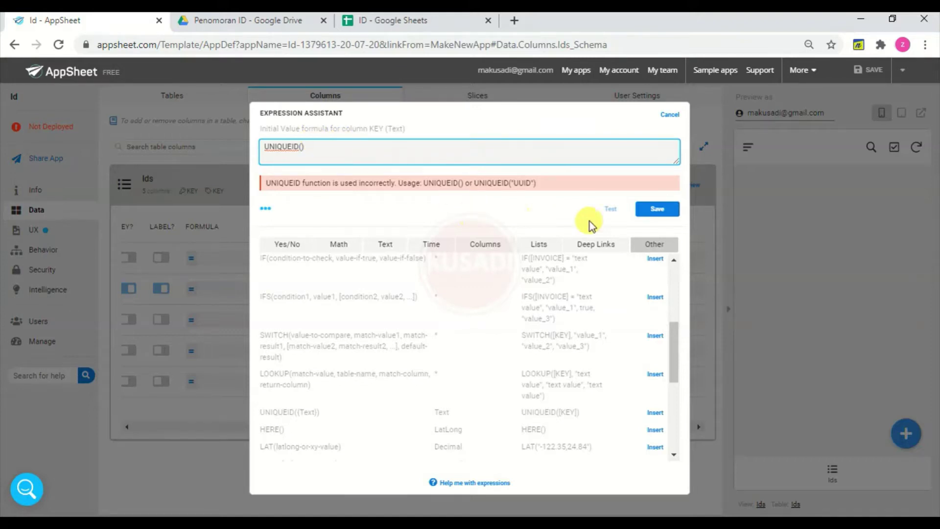
pyautogui.click(657, 205)
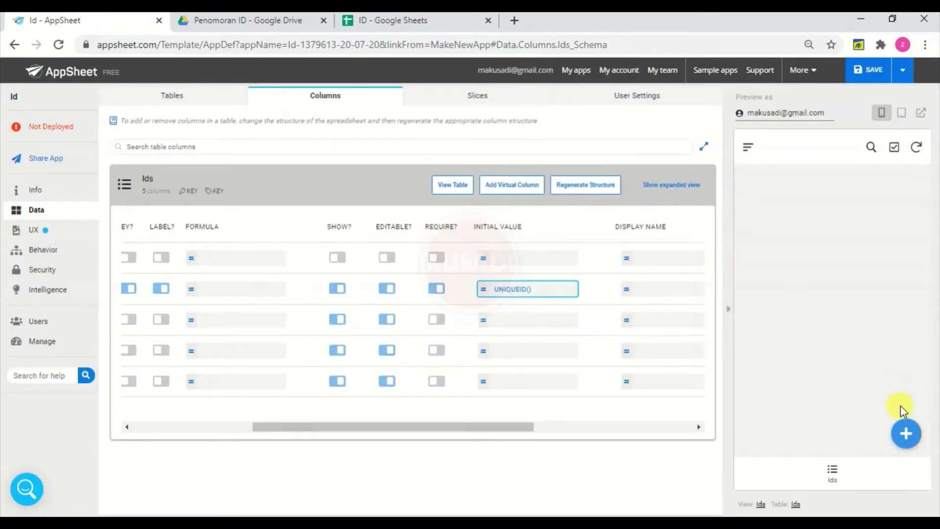
# Save the app and open a new record form in the preview to check its KEY field
pyautogui.click(906, 431)
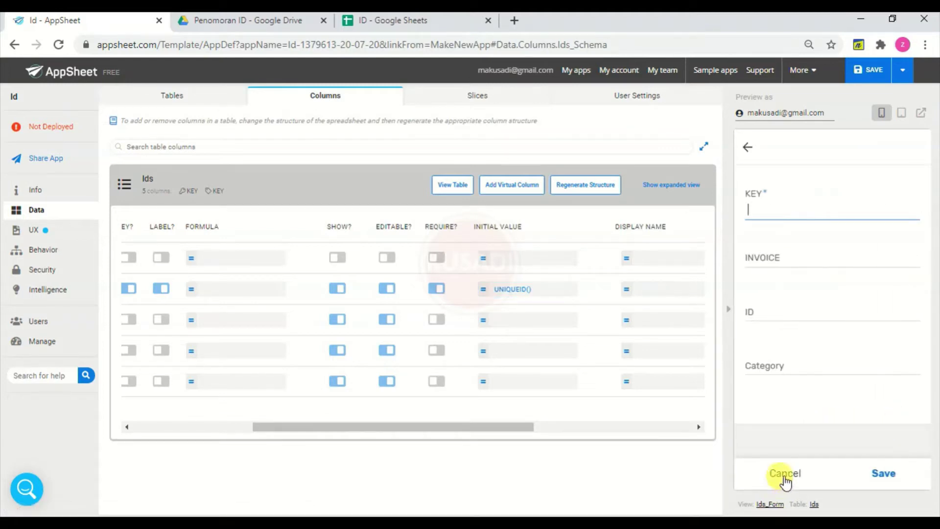
pyautogui.click(783, 474)
pyautogui.click(872, 76)
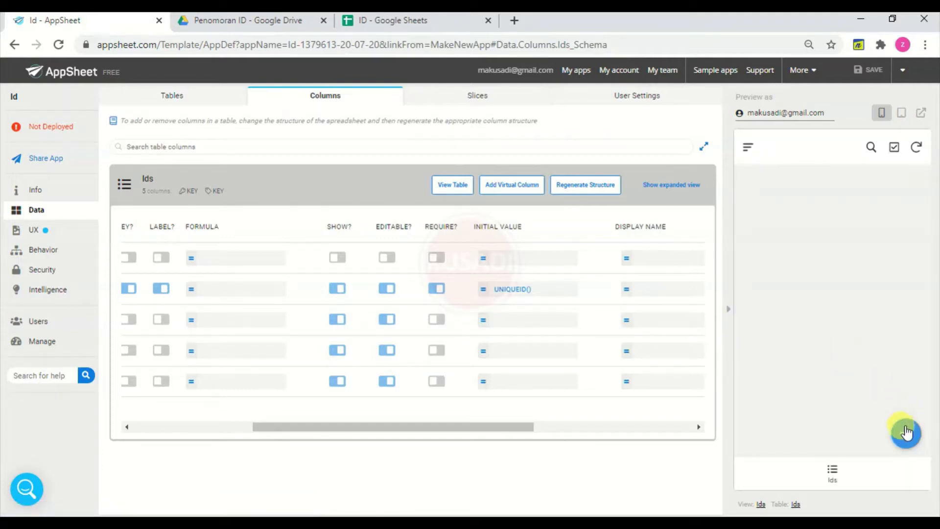
pyautogui.click(907, 433)
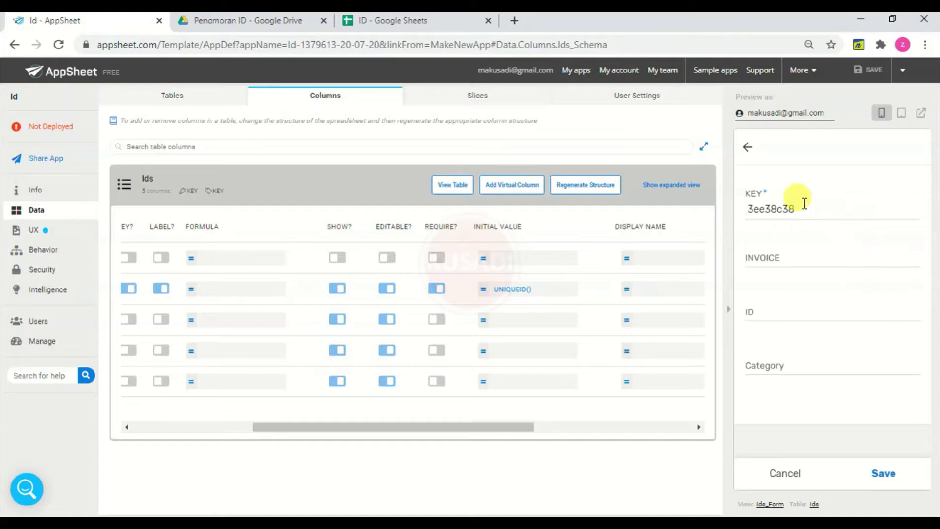
pyautogui.doubleClick(805, 204)
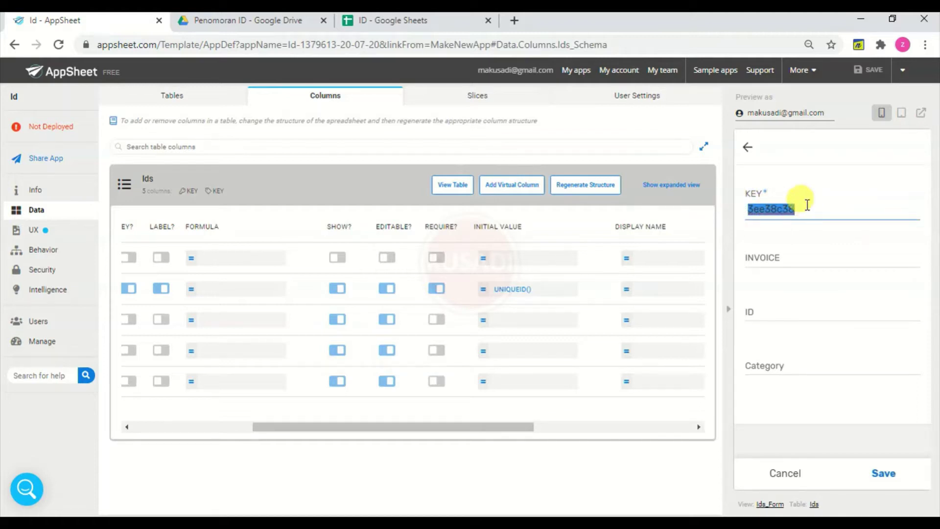
pyautogui.click(843, 251)
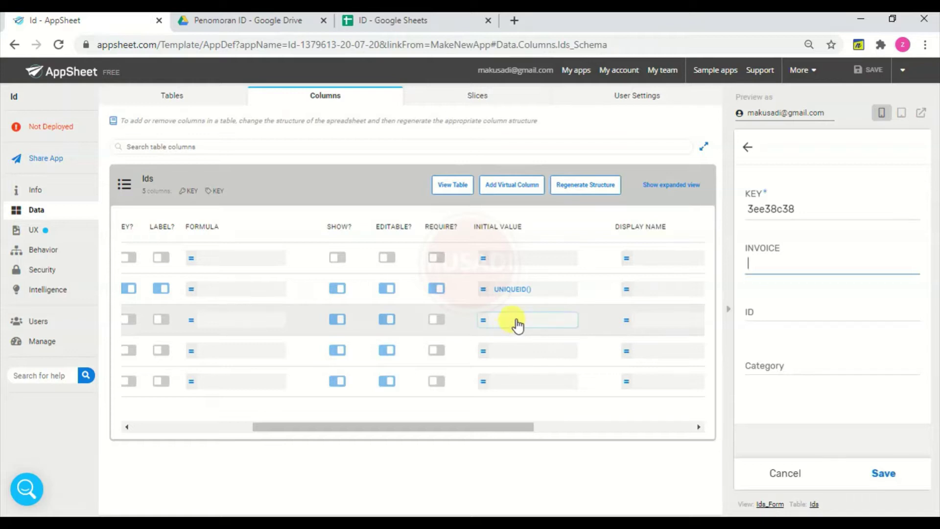
# Set the initial value of the INVOICE column to [_rownumber]-1 and save the app
pyautogui.click(516, 321)
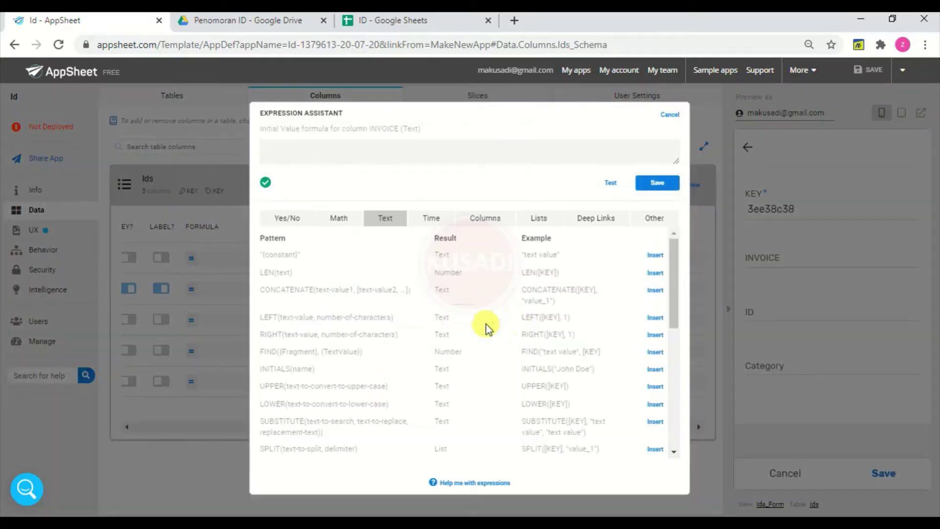
pyautogui.click(342, 148)
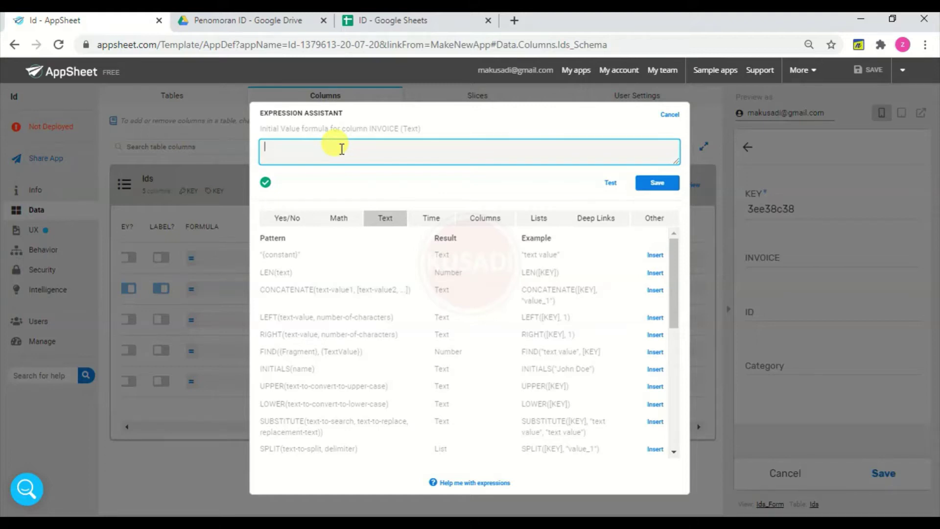
pyautogui.write('[')
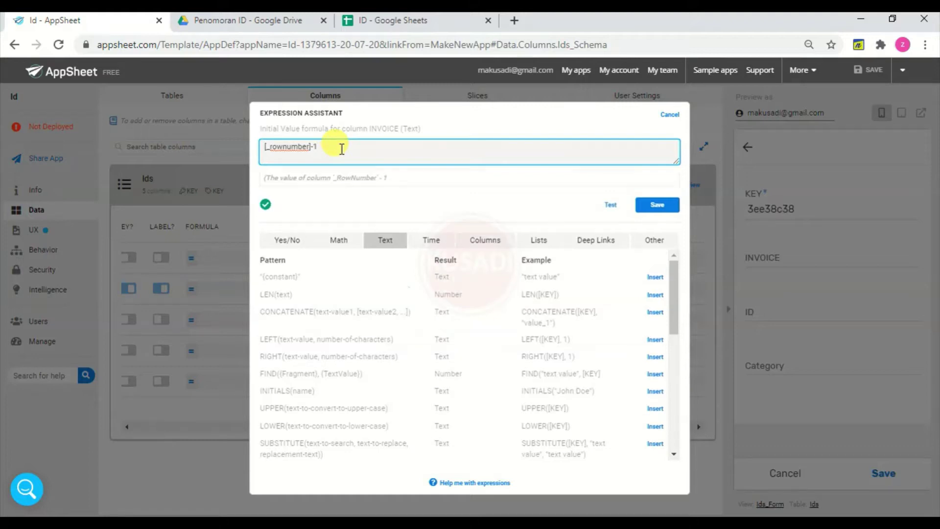
pyautogui.click(659, 206)
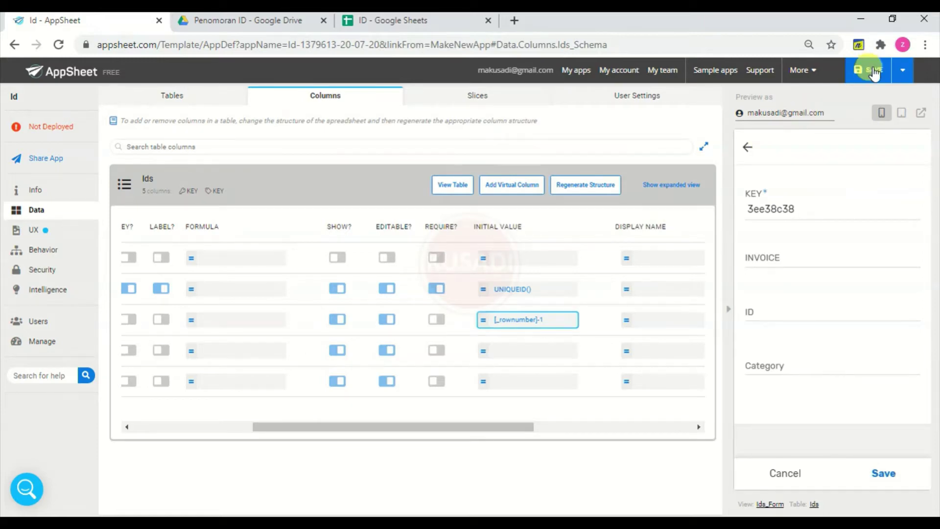
pyautogui.click(875, 73)
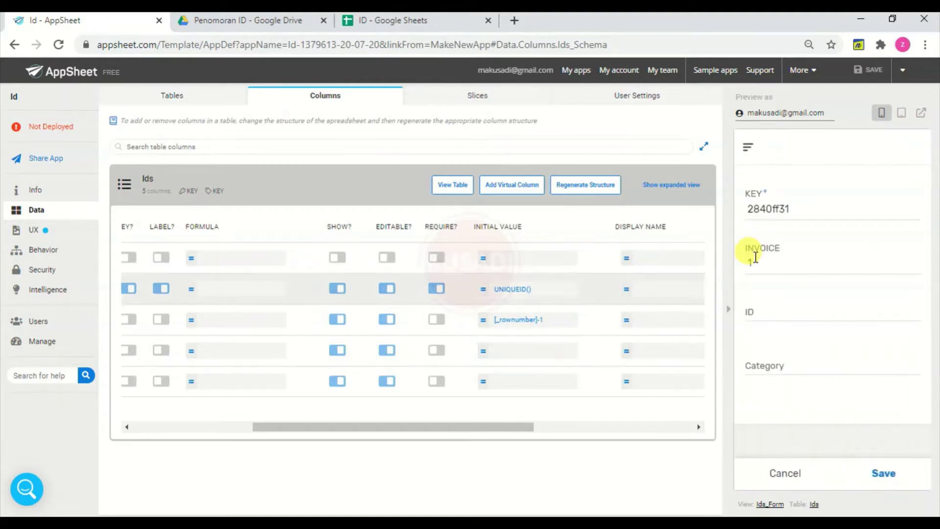
# Examine the INVOICE value in the preview form and compare it with the INVOICE column's row 2 in the ID sheet in Google Sheets
pyautogui.click(749, 263)
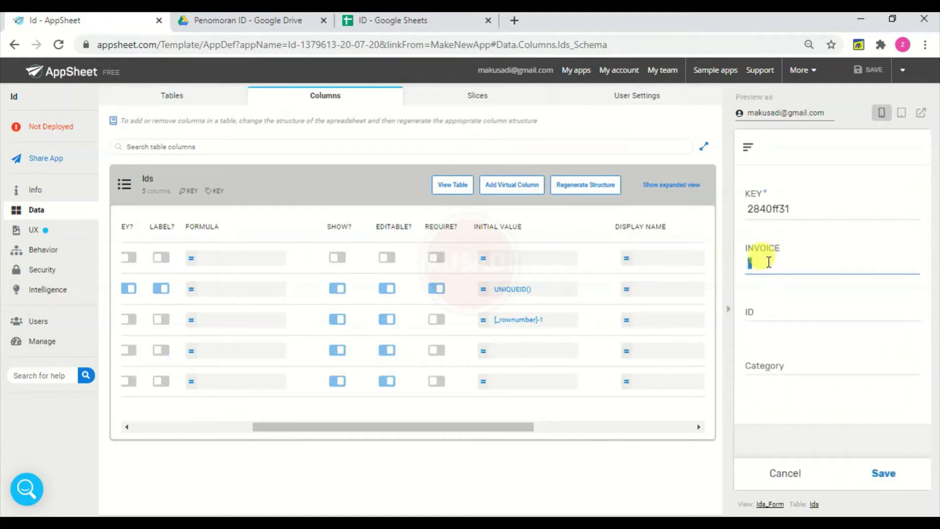
pyautogui.click(780, 262)
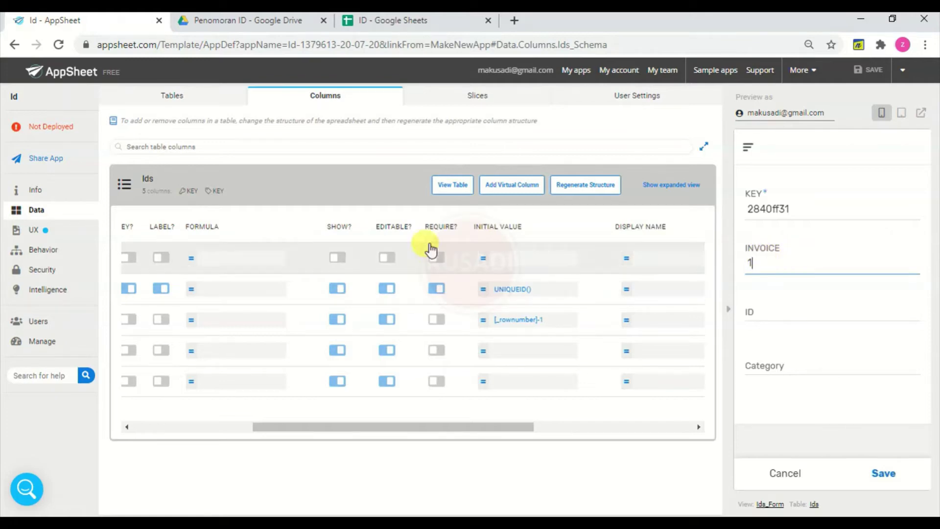
pyautogui.click(409, 22)
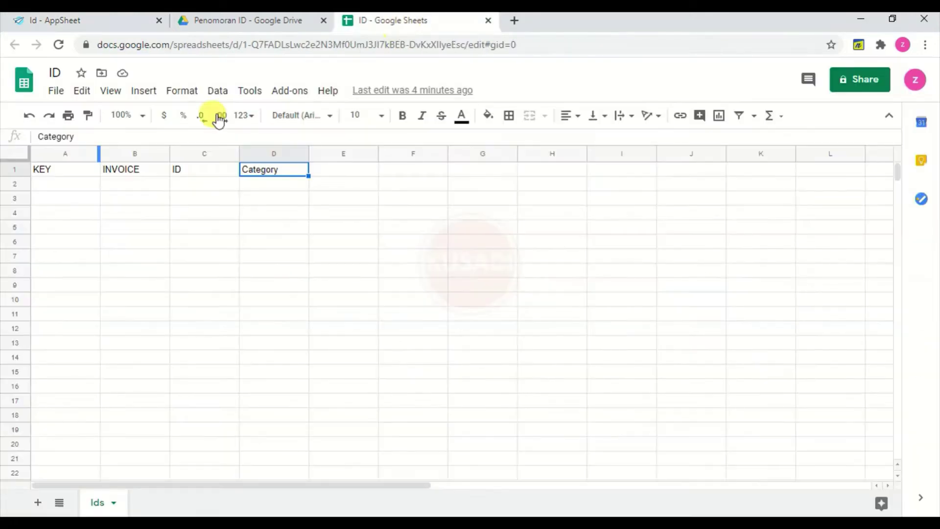
pyautogui.click(123, 184)
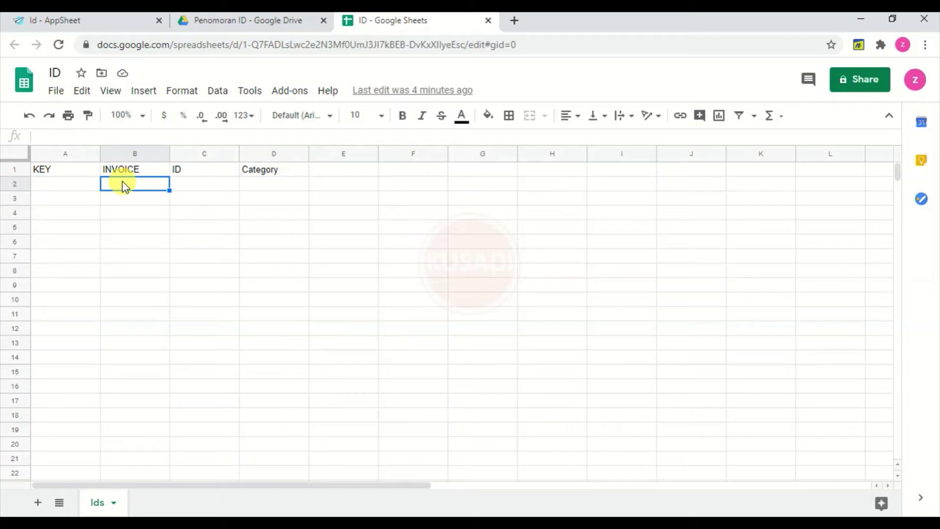
# In AppSheet, set the INVOICE column's initial value to concatenate("000000",[_rownumber]-1) and save the expression
pyautogui.click(105, 21)
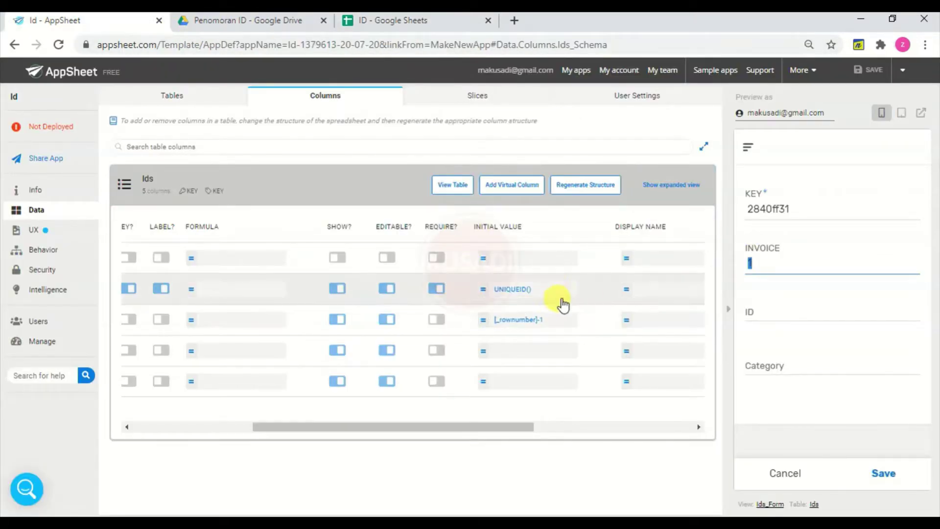
pyautogui.click(549, 318)
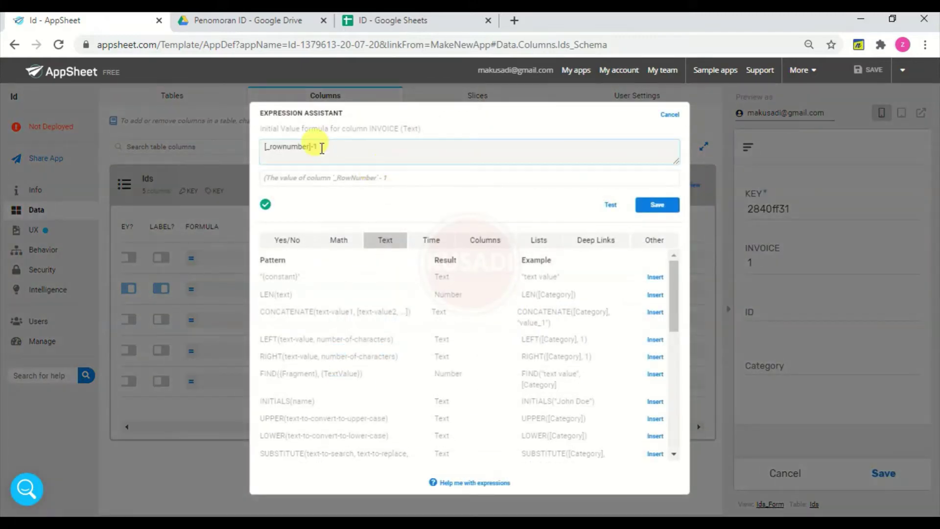
pyautogui.click(322, 148)
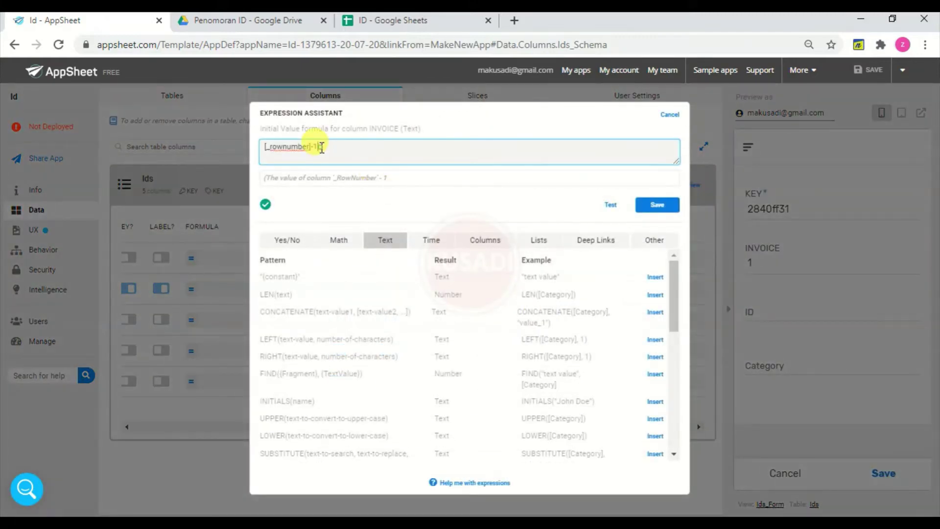
pyautogui.press('BackSpace')
pyautogui.press('BackSpace')
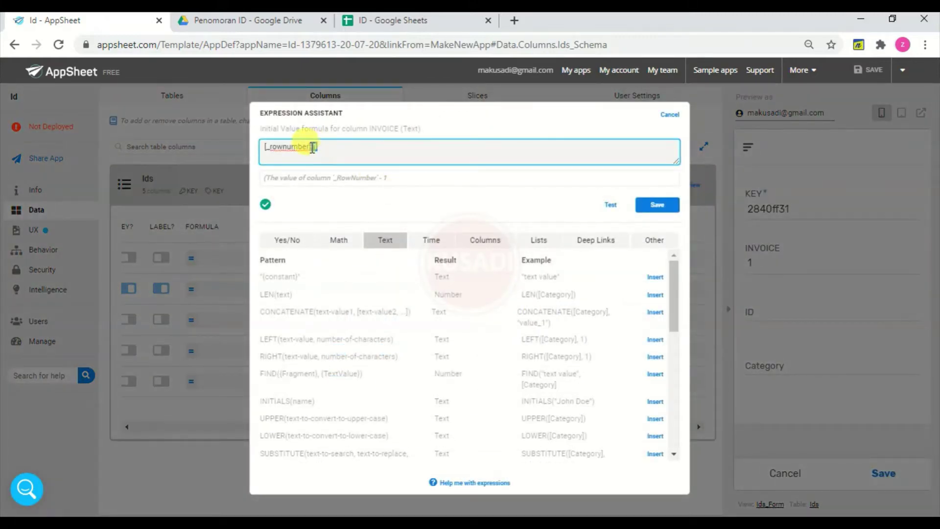
pyautogui.moveTo(312, 148); pyautogui.dragTo(264, 150)
pyautogui.click(264, 148)
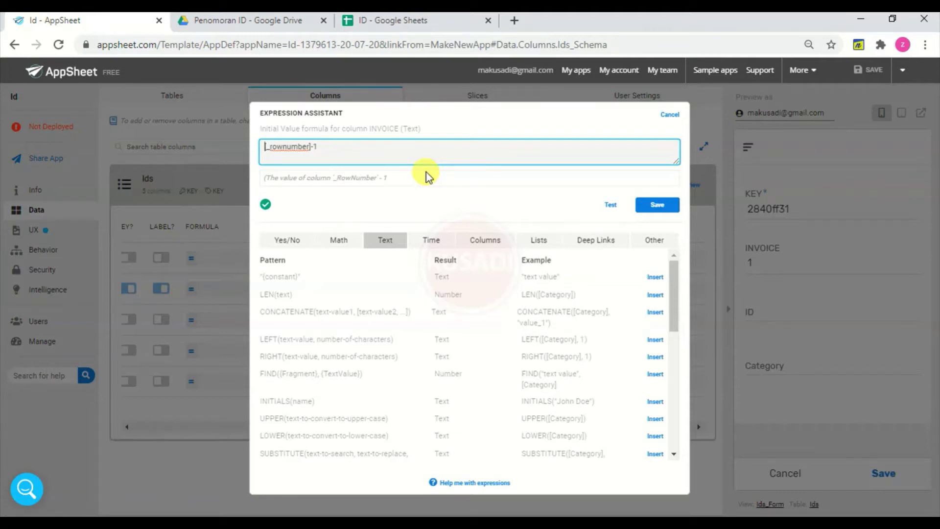
pyautogui.write('concate')
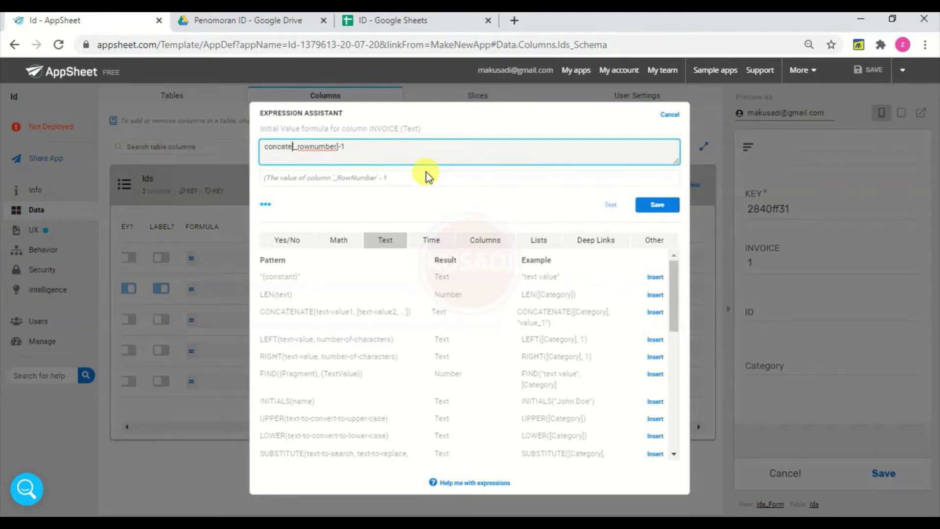
pyautogui.write('nate(')
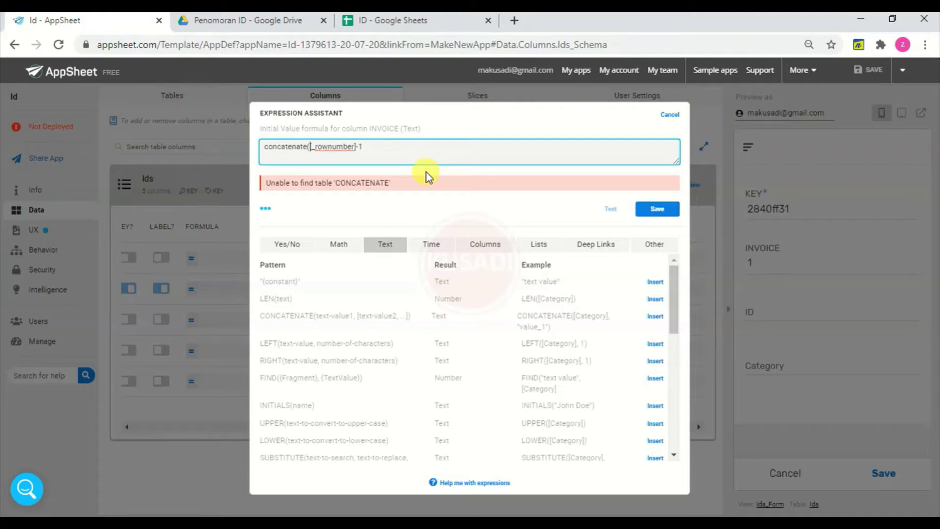
pyautogui.write('"')
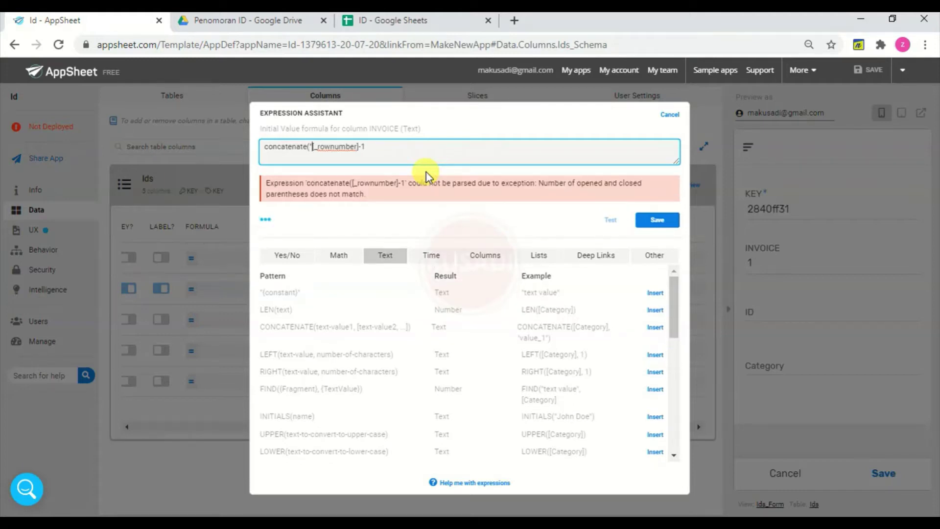
pyautogui.write('000000')
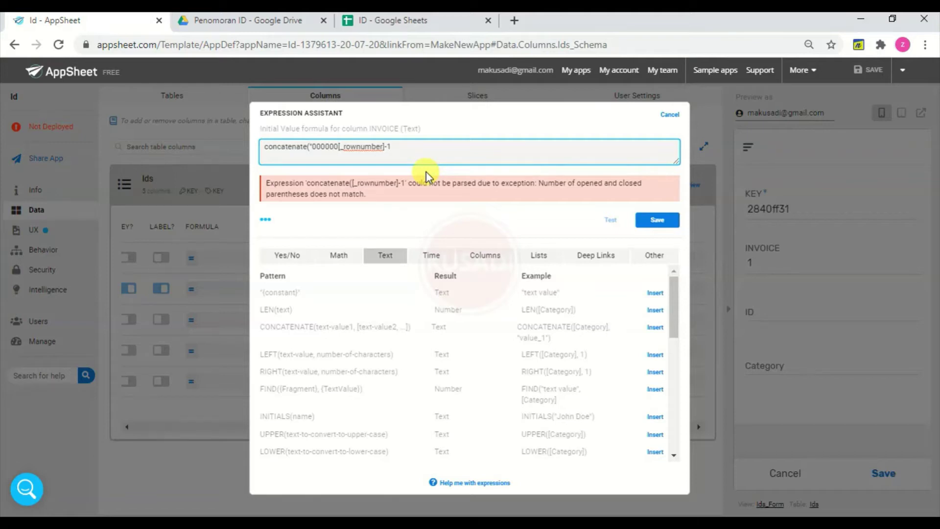
pyautogui.write('",[_rownumber]-1)')
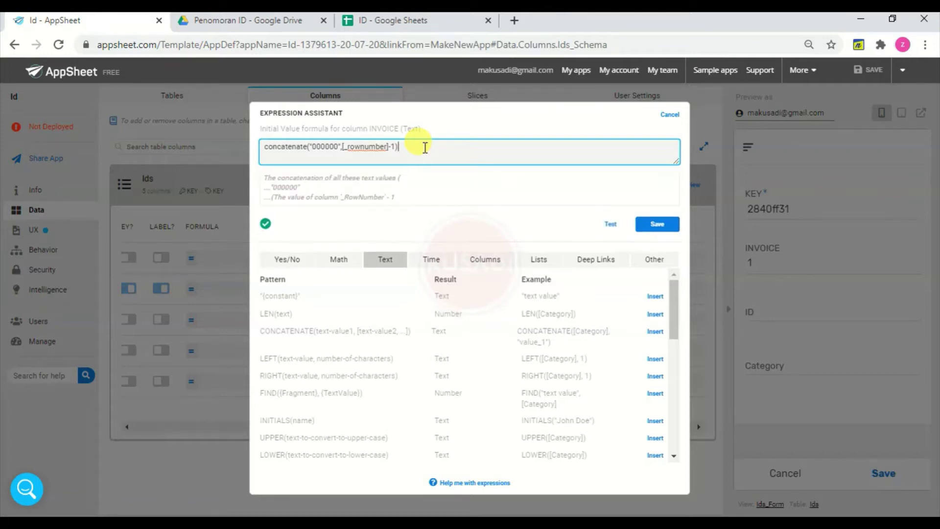
pyautogui.click(658, 223)
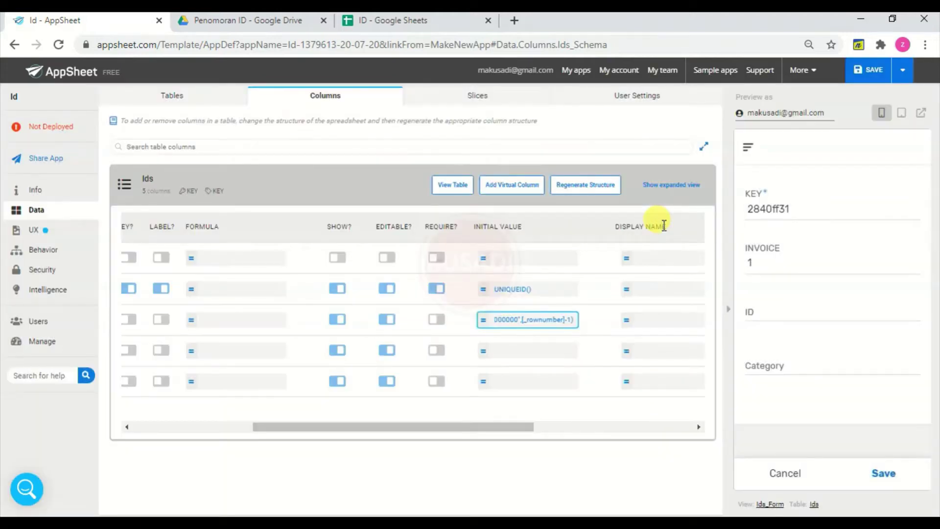
# Save the app and check the zero-padded INVOICE number in the preview form
pyautogui.click(873, 71)
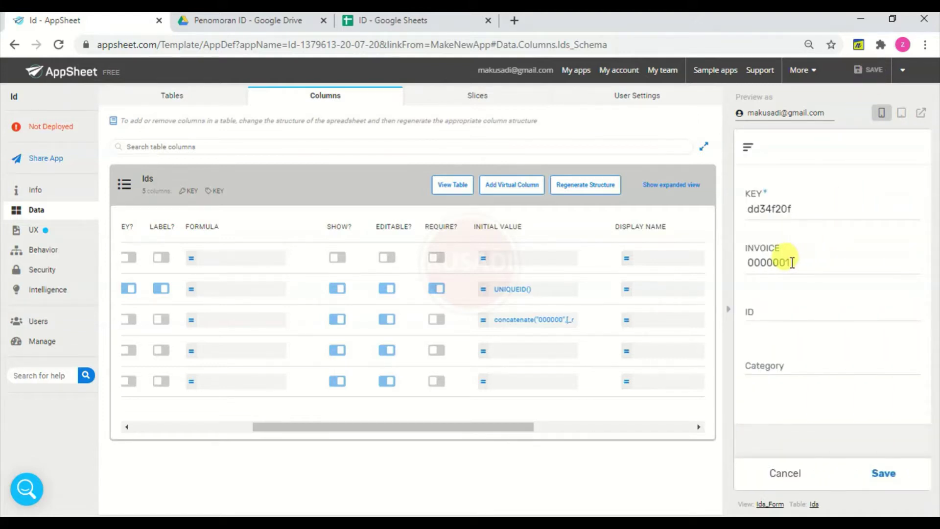
pyautogui.doubleClick(798, 263)
pyautogui.moveTo(792, 263); pyautogui.dragTo(533, 325)
# Try concatenate("000000",[_rownumber]+100) as the INVOICE column's initial value and save the app
pyautogui.click(533, 323)
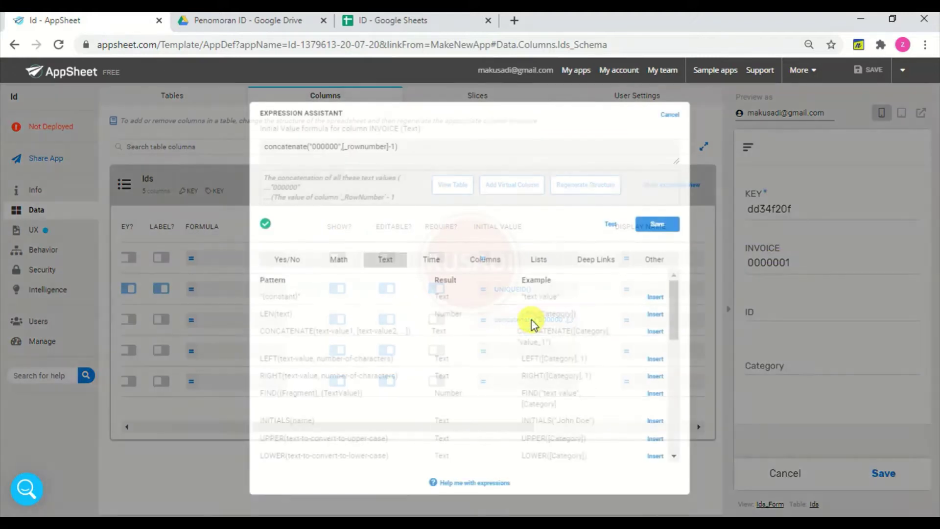
pyautogui.click(384, 153)
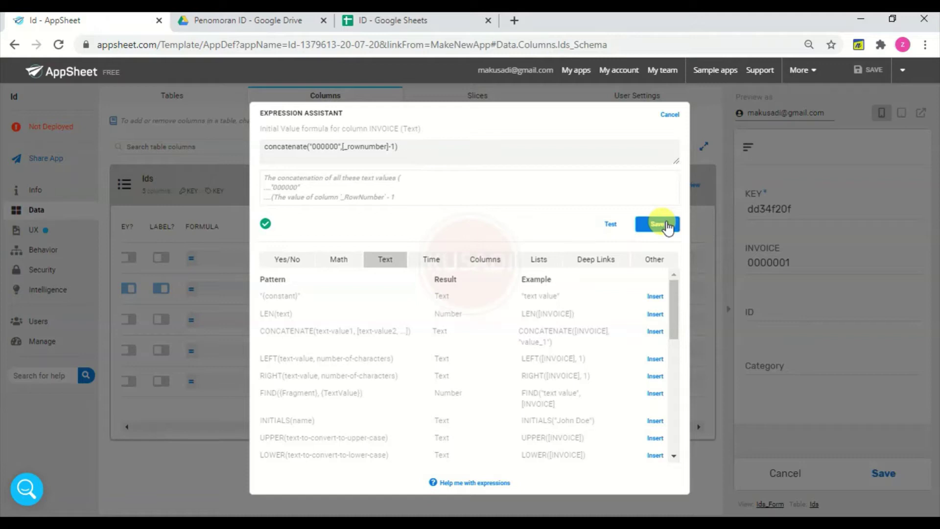
pyautogui.click(394, 147)
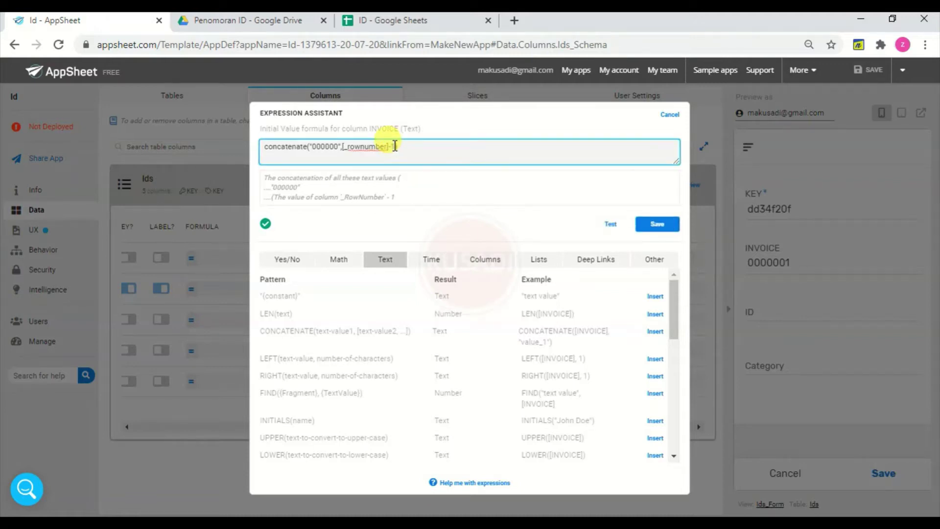
pyautogui.press('BackSpace')
pyautogui.press('BackSpace')
pyautogui.write('+100)')
pyautogui.click(658, 230)
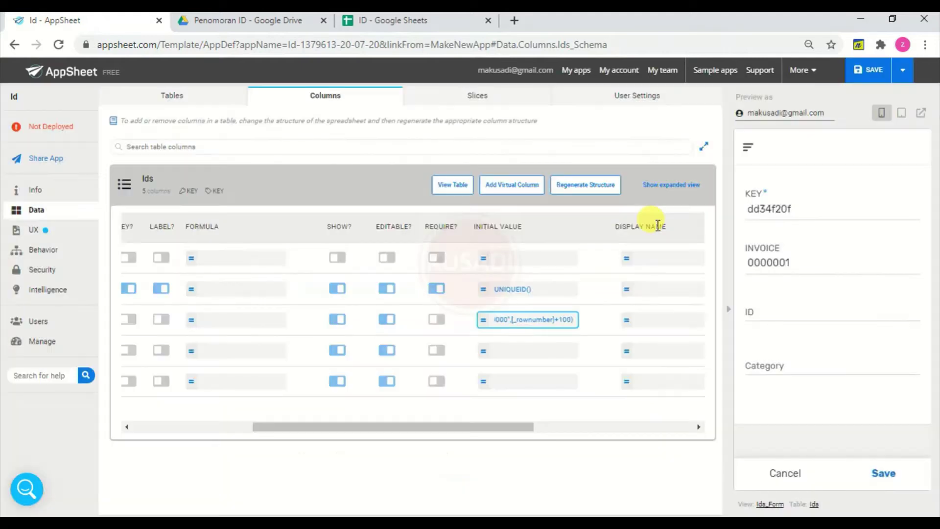
pyautogui.click(876, 70)
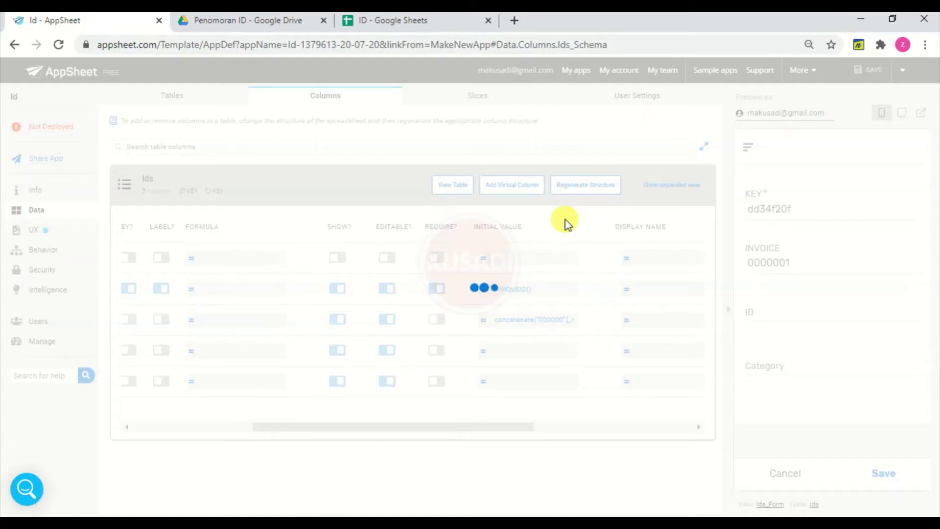
# Examine the length and leading zeros of the INVOICE number in the preview form
pyautogui.doubleClick(806, 261)
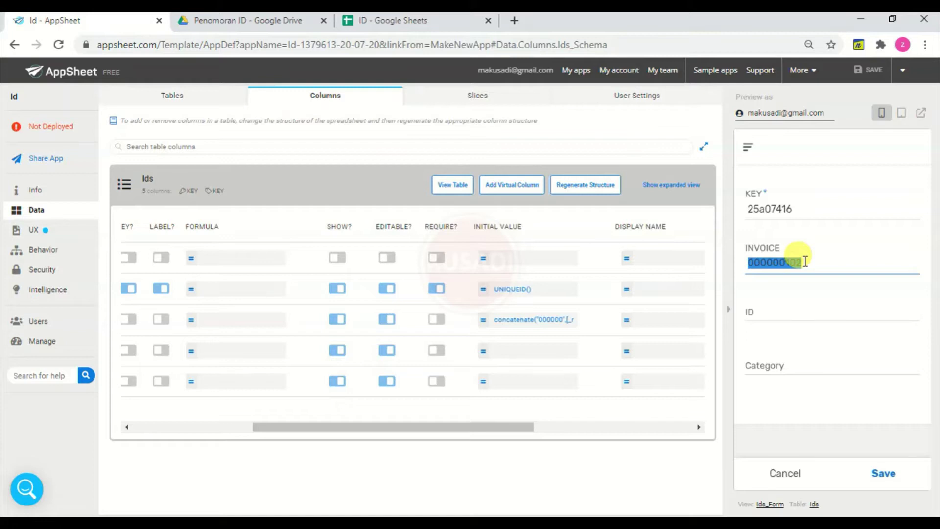
pyautogui.rightClick(806, 261)
pyautogui.click(806, 261)
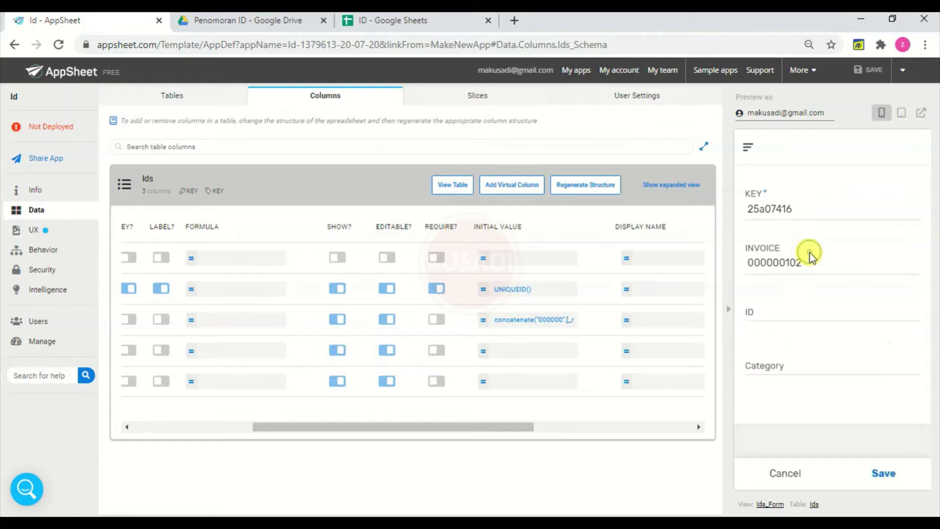
pyautogui.click(803, 262)
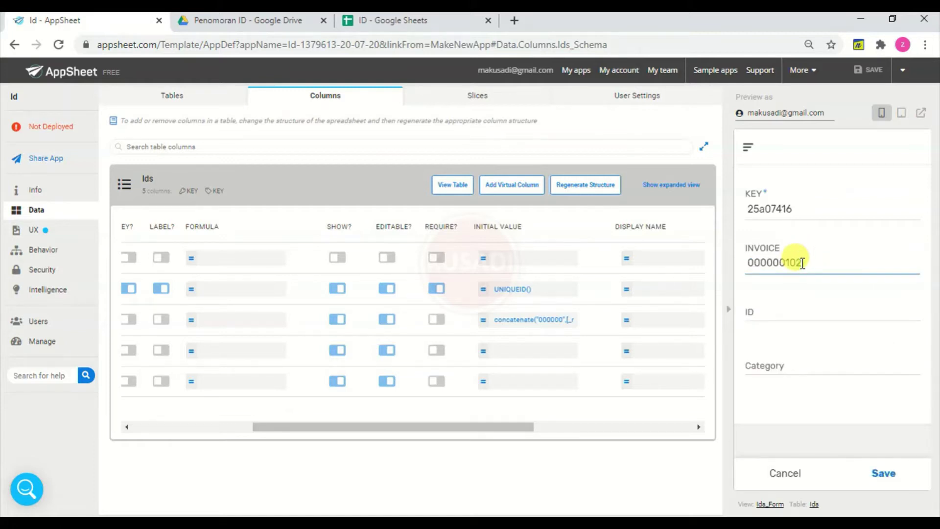
pyautogui.moveTo(803, 263); pyautogui.dragTo(746, 262)
pyautogui.click(782, 263)
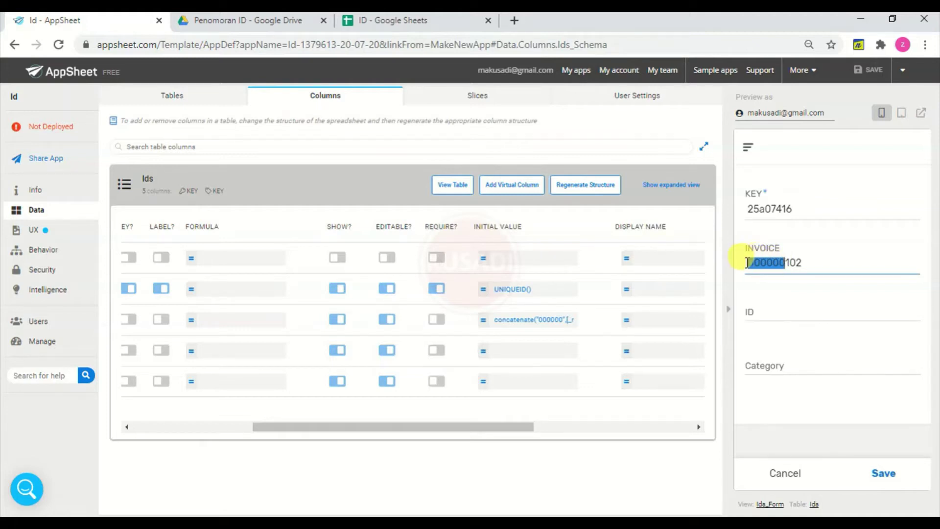
pyautogui.click(842, 252)
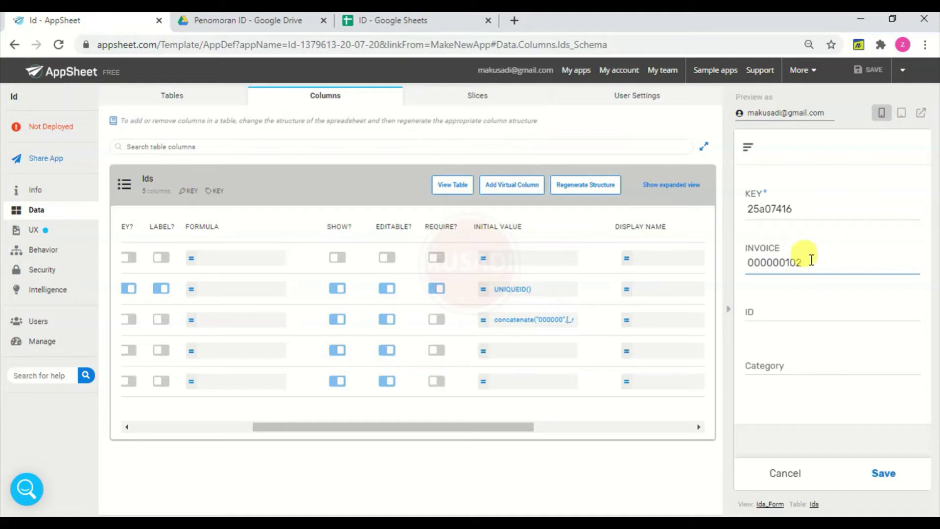
pyautogui.moveTo(803, 263); pyautogui.dragTo(746, 263)
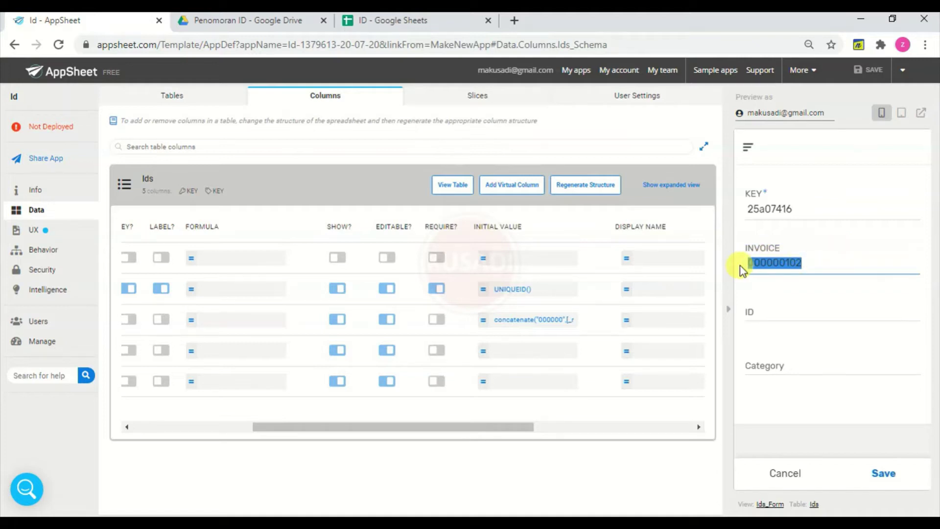
pyautogui.click(803, 235)
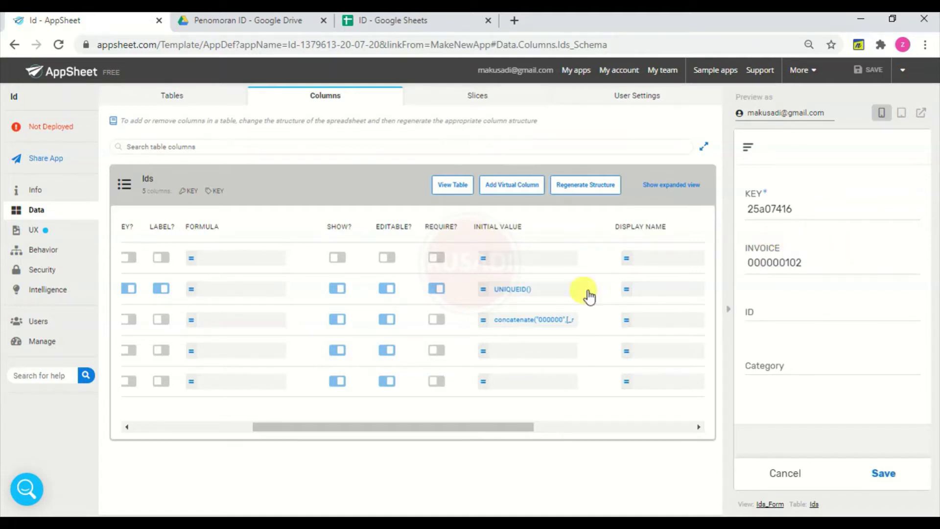
# Change the INVOICE initial value expression back to concatenate("000000",[_rownumber]-1)
pyautogui.click(544, 318)
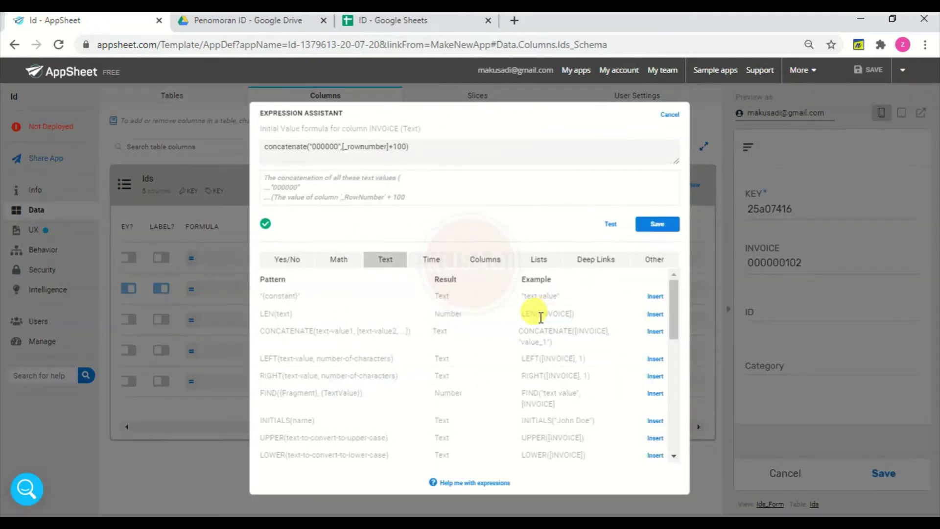
pyautogui.click(334, 150)
pyautogui.click(407, 146)
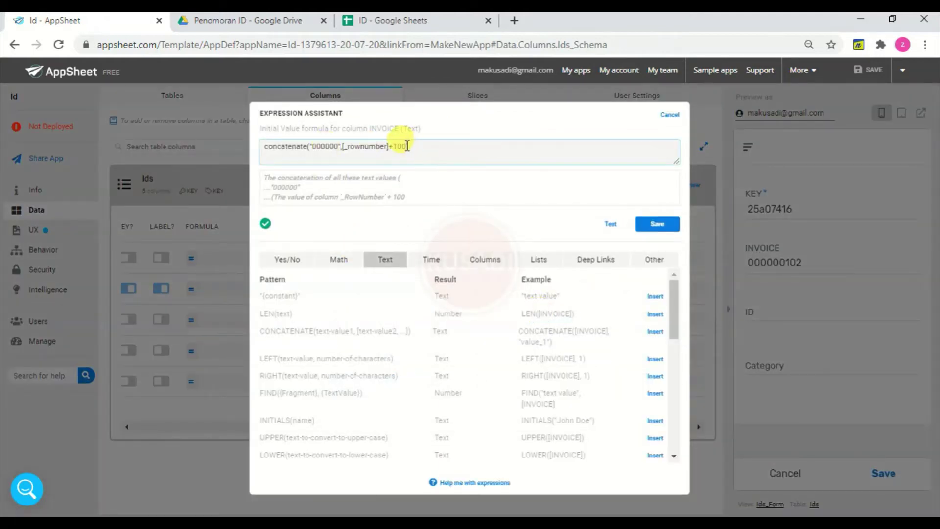
pyautogui.press('BackSpace')
pyautogui.press('BackSpace')
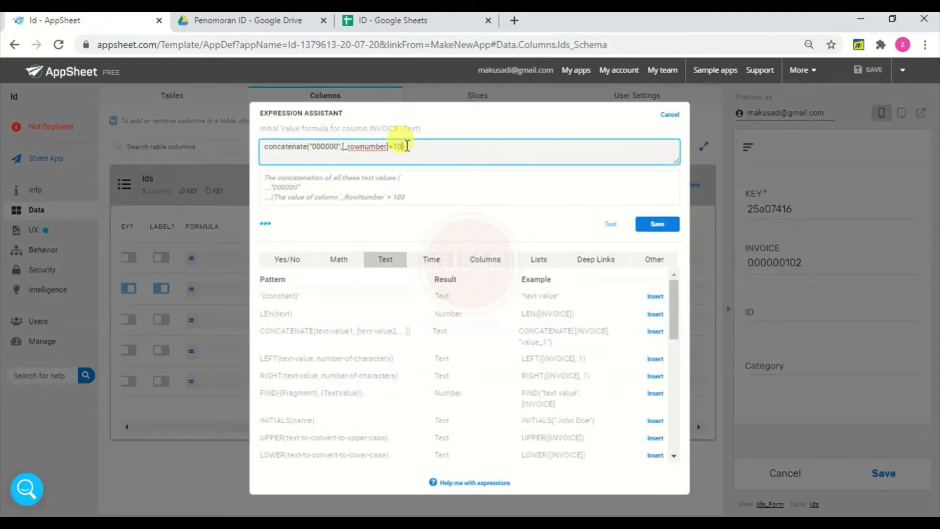
pyautogui.press('BackSpace')
pyautogui.press('BackSpace')
pyautogui.write('-1')
# Wrap the INVOICE initial value in RIGHT as right(concatenate("000000",[_rownumber]-1),7) and save the app
pyautogui.click(268, 147)
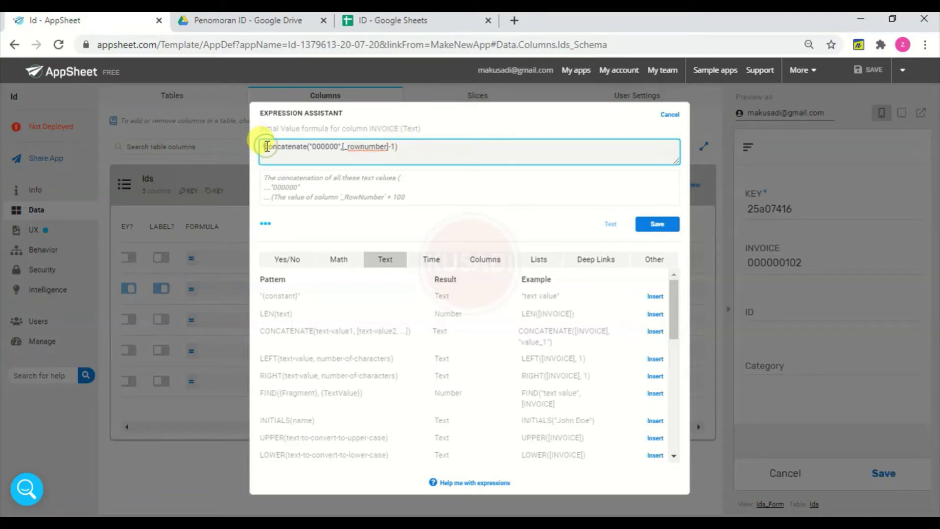
pyautogui.write('right')
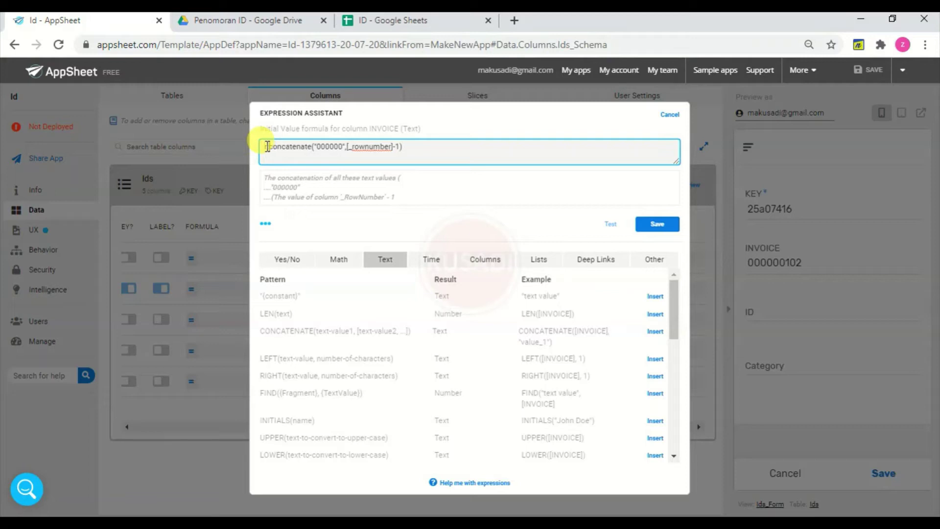
pyautogui.write('(')
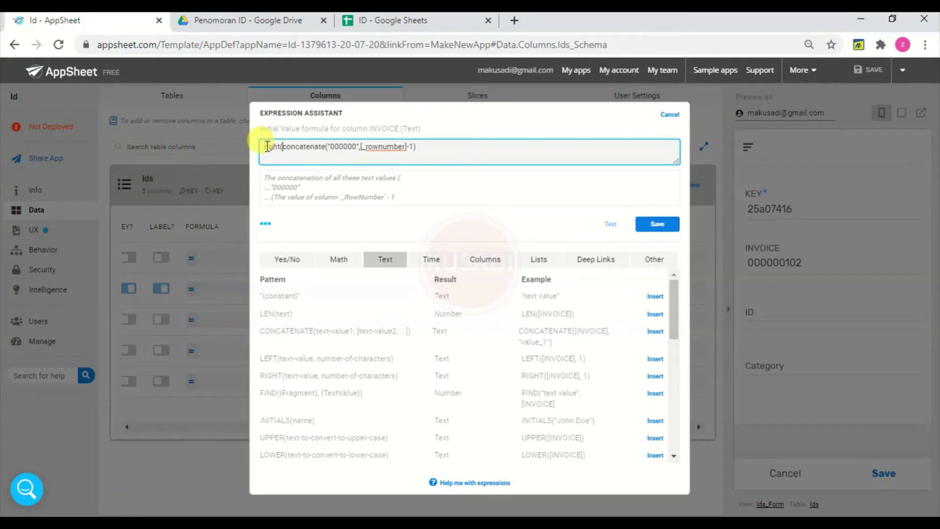
pyautogui.click(427, 147)
pyautogui.write(',7')
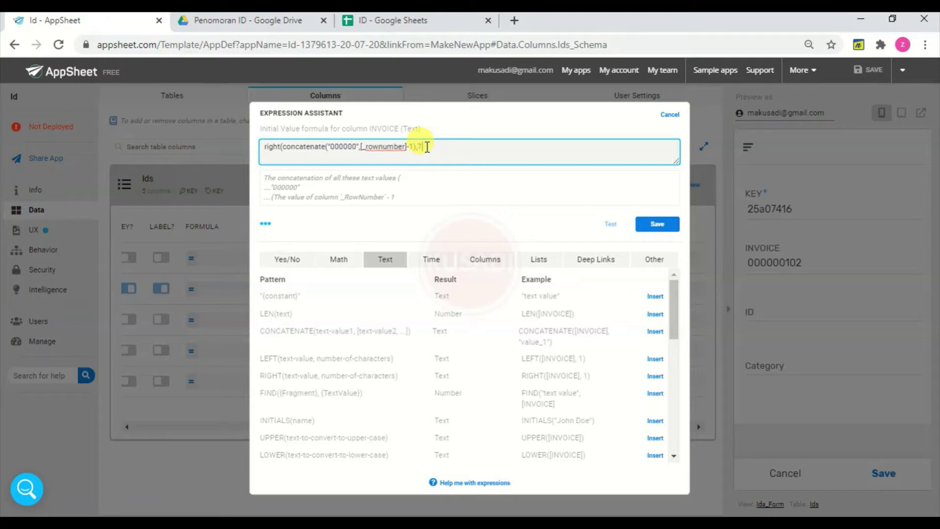
pyautogui.write(')')
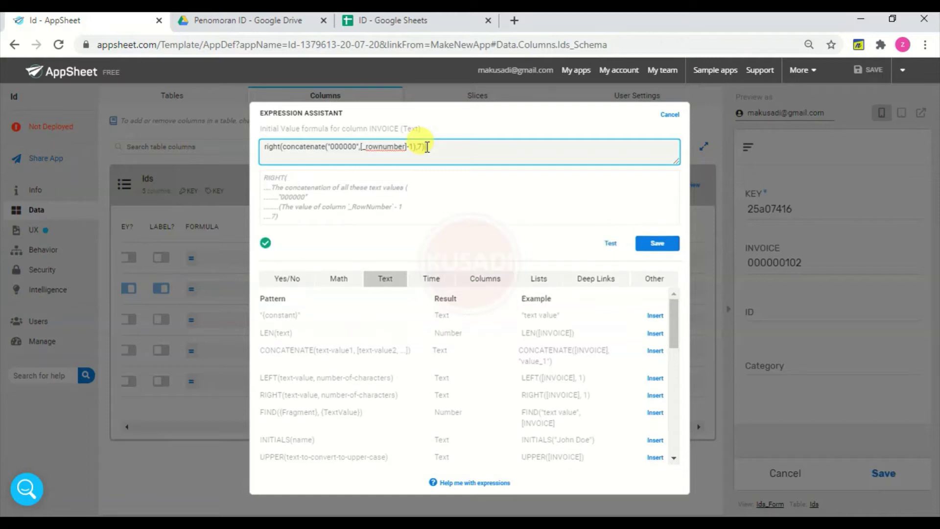
pyautogui.click(662, 247)
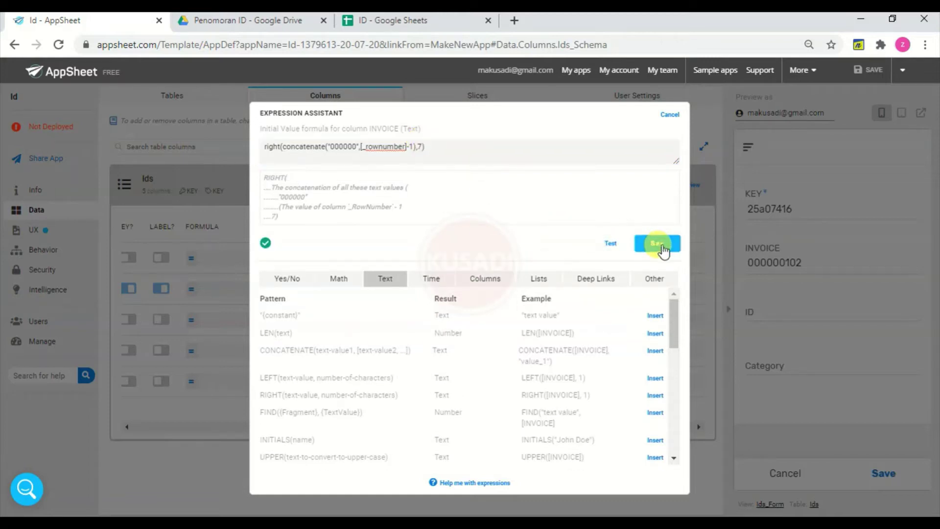
pyautogui.click(876, 72)
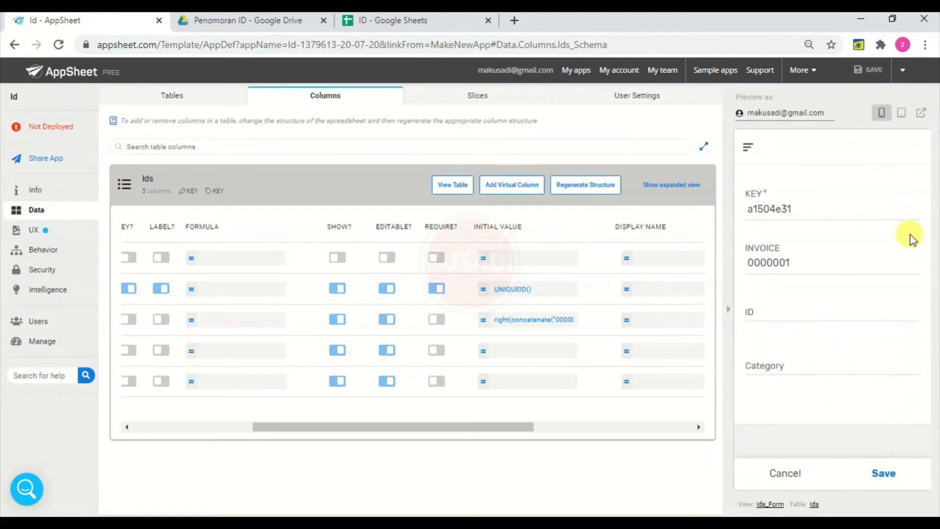
# Check the length and leading zeros of the INVOICE number in the preview form
pyautogui.doubleClick(790, 263)
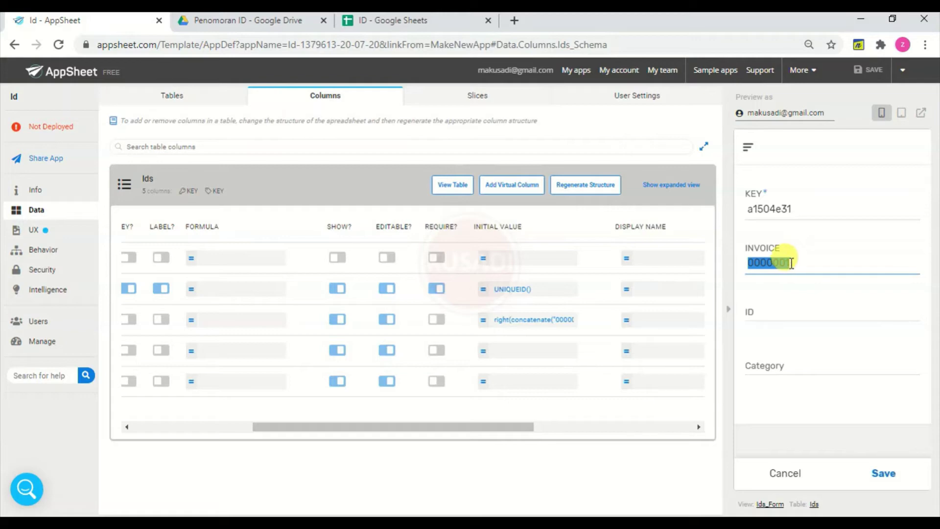
pyautogui.click(792, 263)
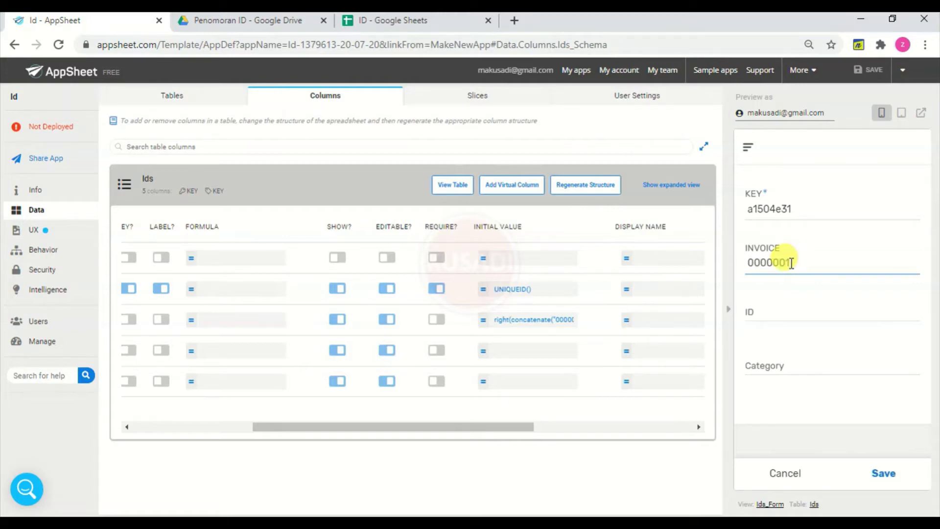
pyautogui.moveTo(791, 263); pyautogui.dragTo(747, 263)
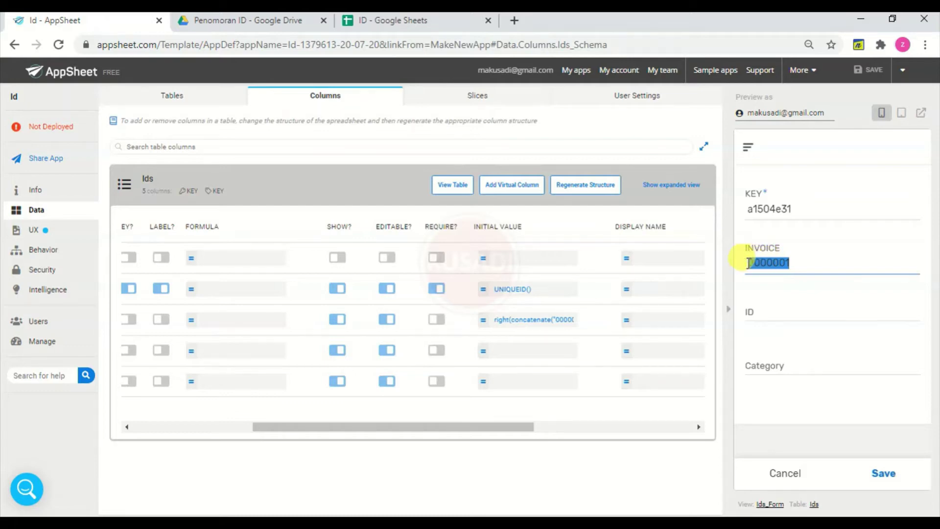
# Try right(concatenate("000000",[_rownumber]+100),7) as the INVOICE column's initial value and save the app
pyautogui.click(534, 323)
pyautogui.click(414, 147)
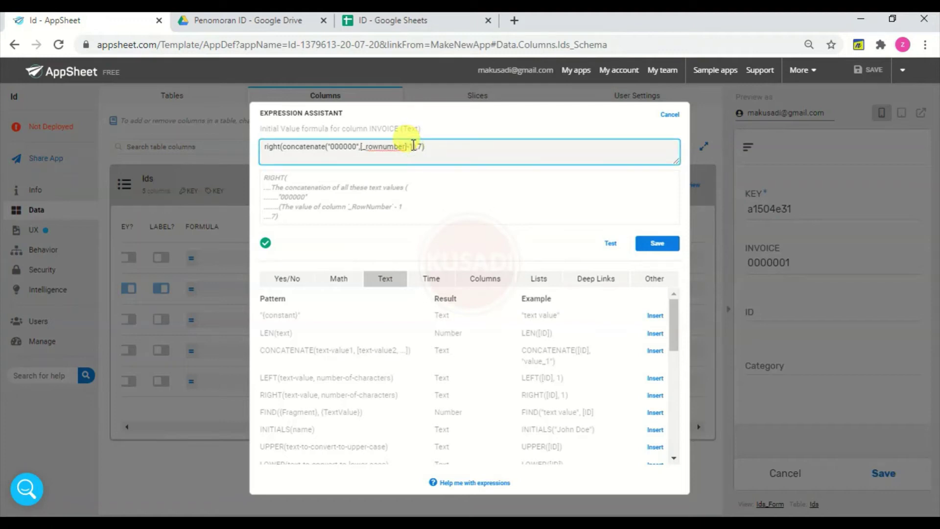
pyautogui.press('BackSpace')
pyautogui.press('BackSpace')
pyautogui.write('+1')
pyautogui.write('00')
pyautogui.click(659, 244)
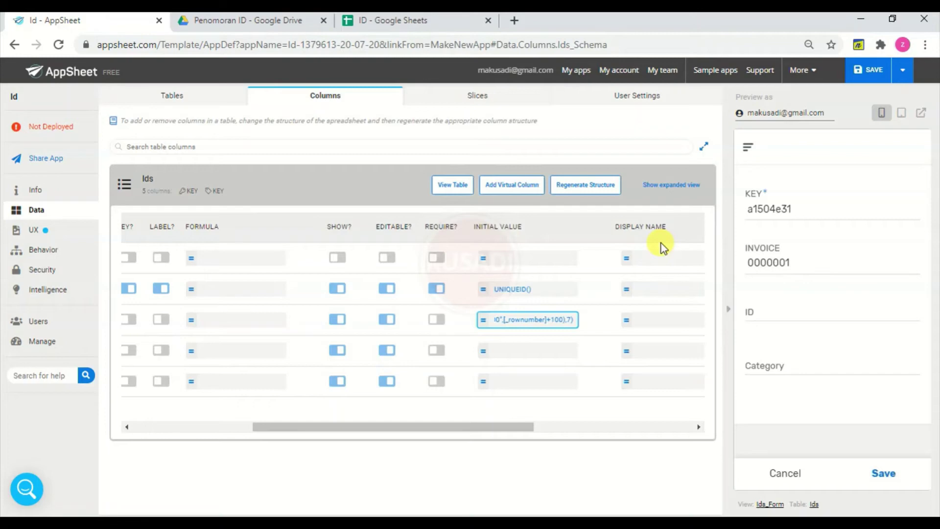
pyautogui.click(871, 70)
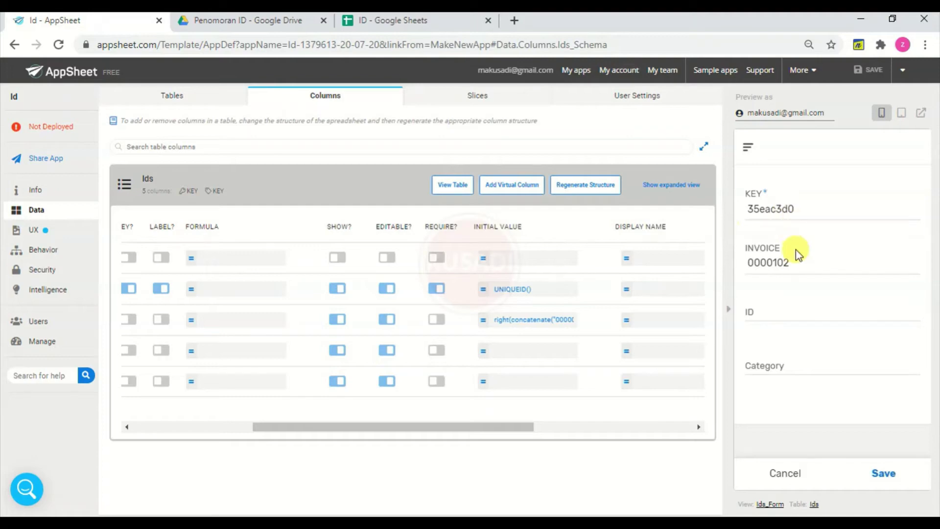
# Examine whether the INVOICE number in the preview form keeps its fixed length
pyautogui.doubleClick(790, 262)
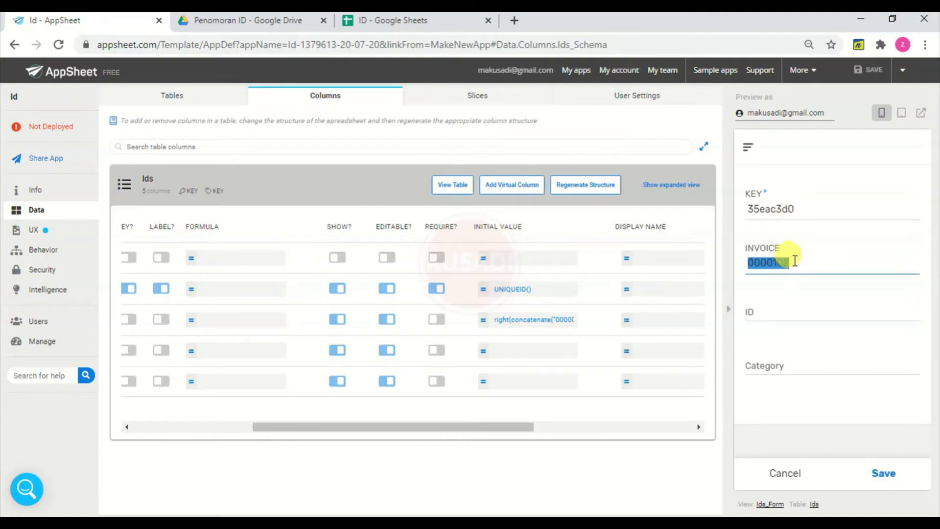
pyautogui.click(792, 262)
pyautogui.moveTo(794, 261); pyautogui.dragTo(745, 256)
pyautogui.click(841, 260)
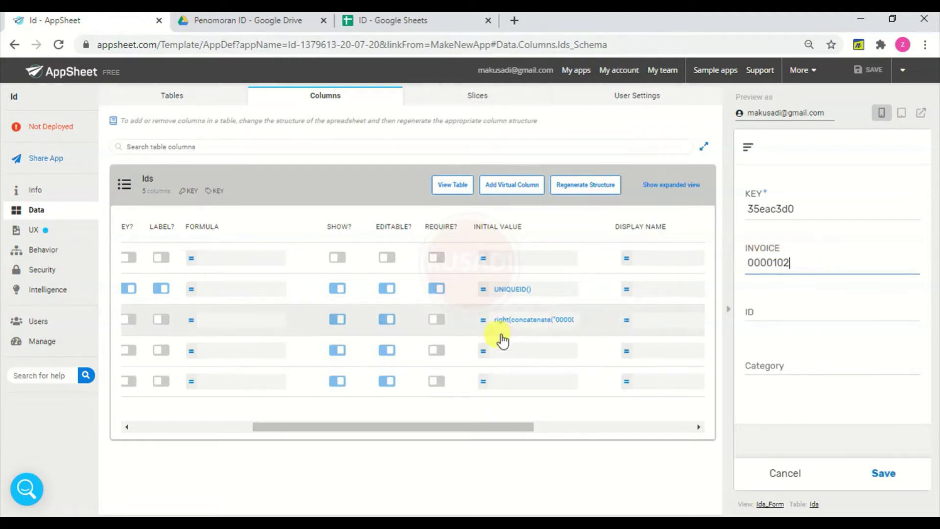
# Try right(concatenate("000000",[_rownumber]+12645),7) as the INVOICE initial value, save the app and check the previewed number
pyautogui.click(527, 318)
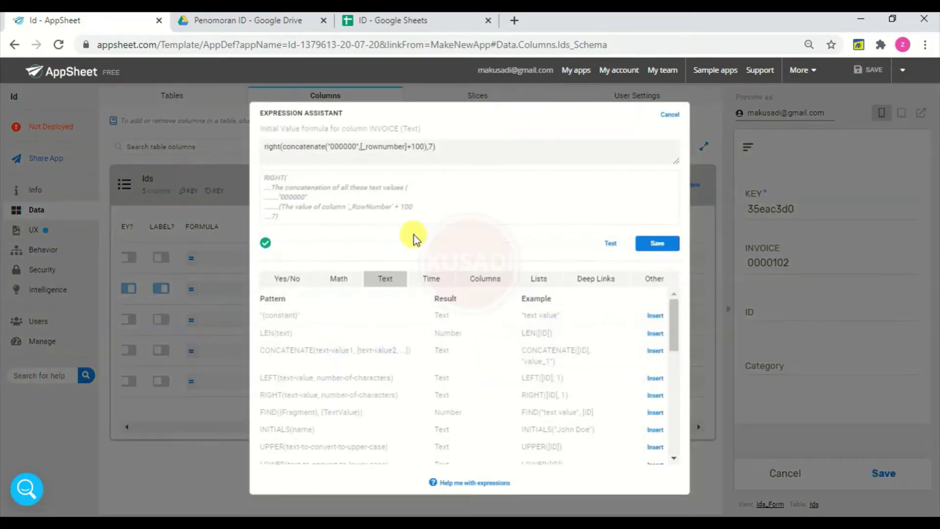
pyautogui.click(424, 146)
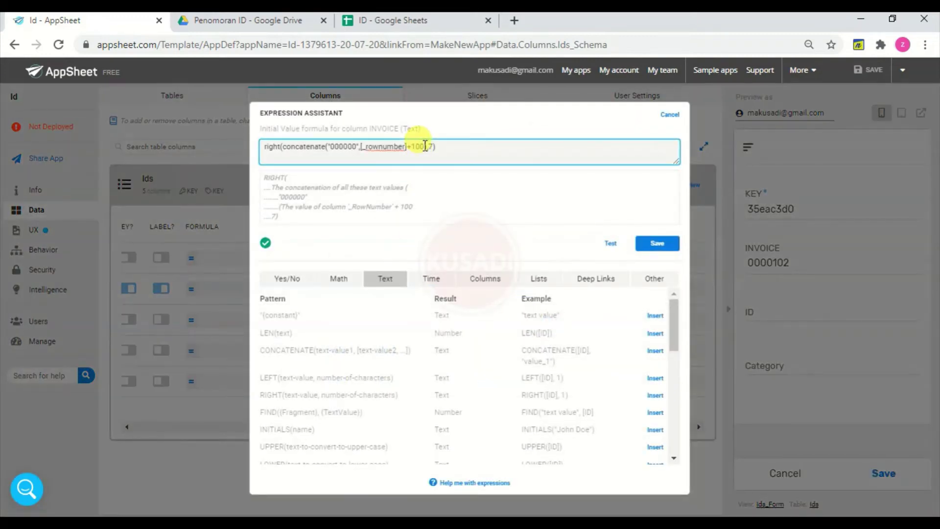
pyautogui.press('BackSpace')
pyautogui.press('BackSpace')
pyautogui.write('12345')
pyautogui.click(653, 245)
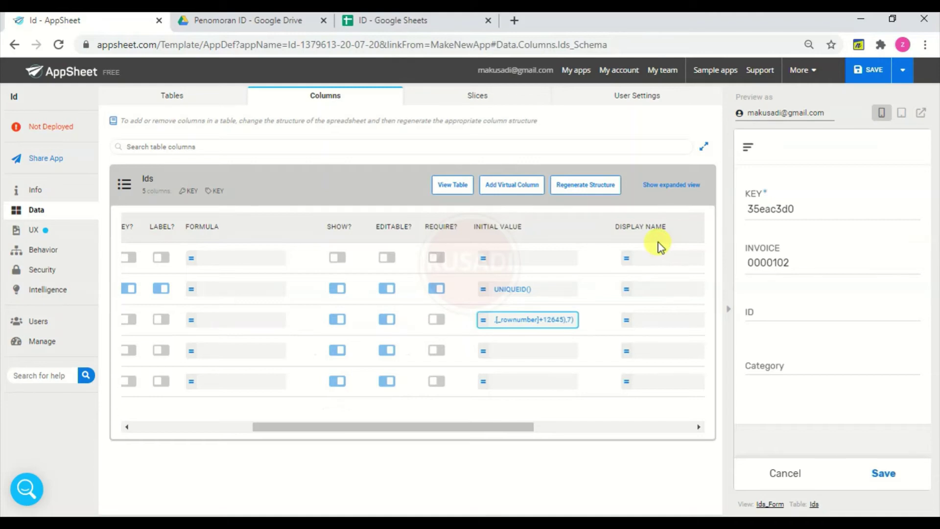
pyautogui.click(872, 70)
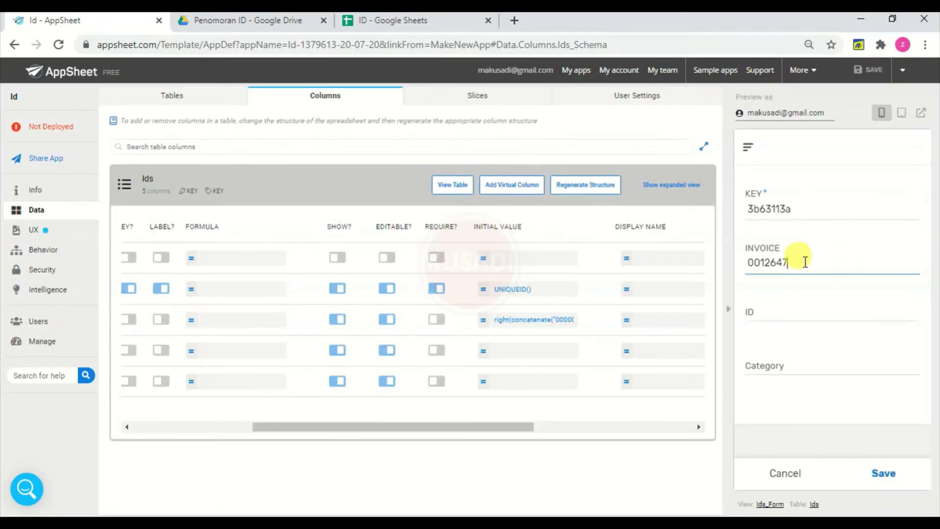
pyautogui.press('BackSpace')
pyautogui.moveTo(783, 263); pyautogui.dragTo(749, 263)
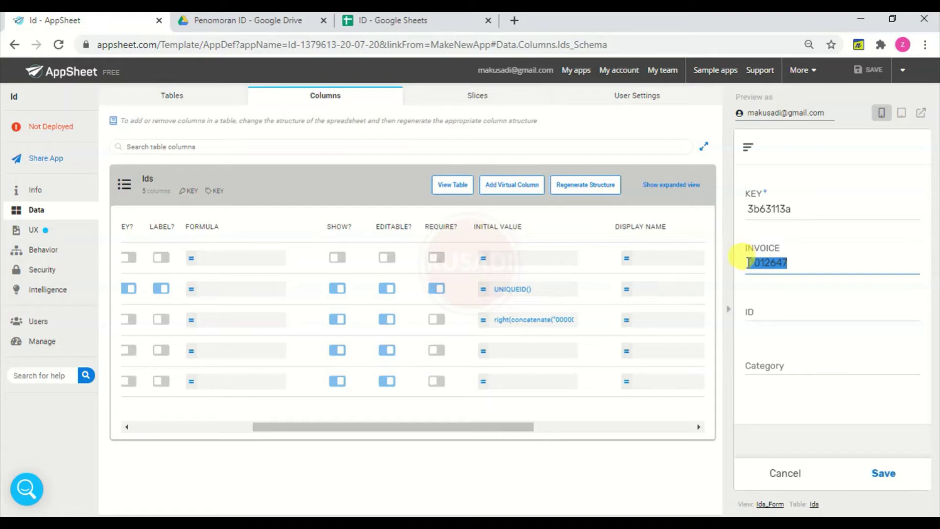
# Change the INVOICE initial value expression back to right(concatenate("000000",[_rownumber]-1),7)
pyautogui.click(550, 319)
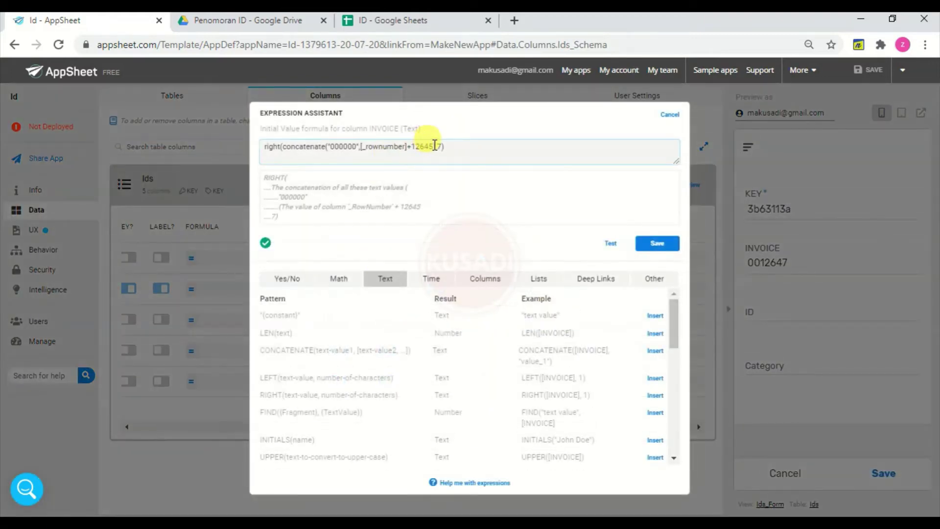
pyautogui.click(434, 145)
pyautogui.press('BackSpace')
pyautogui.press('BackSpace')
pyautogui.press('BackSpace')
pyautogui.press('BackSpace')
pyautogui.press('BackSpace')
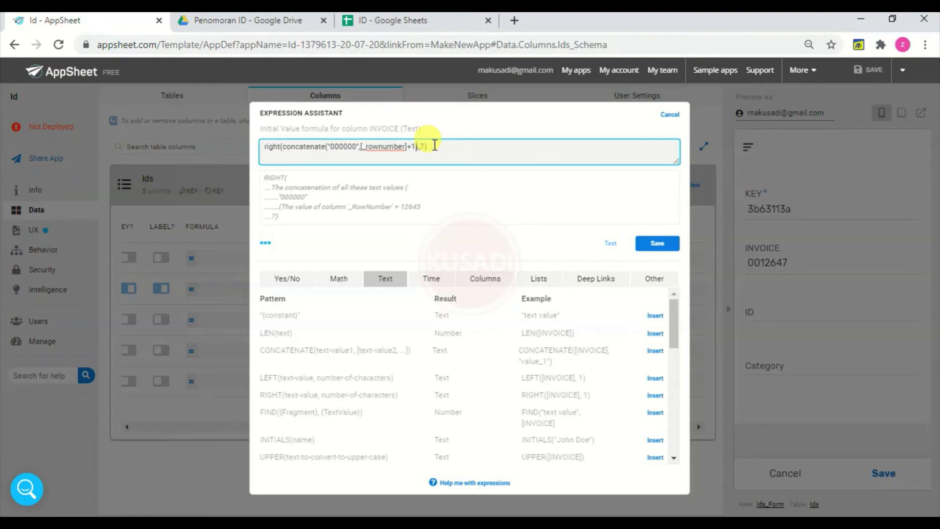
pyautogui.press('BackSpace')
pyautogui.write('-1')
pyautogui.click(659, 245)
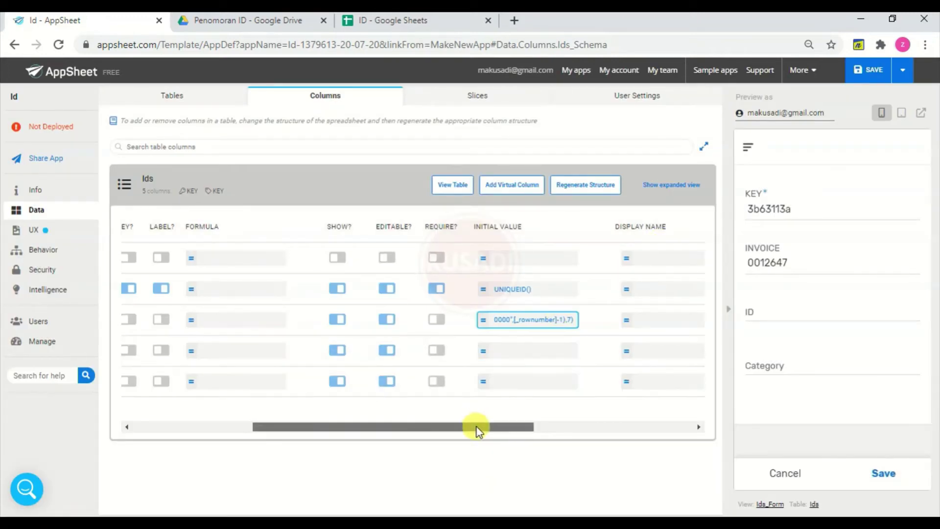
# Set the ID column's initial value expression to initials([Category])
pyautogui.moveTo(477, 427); pyautogui.dragTo(439, 439)
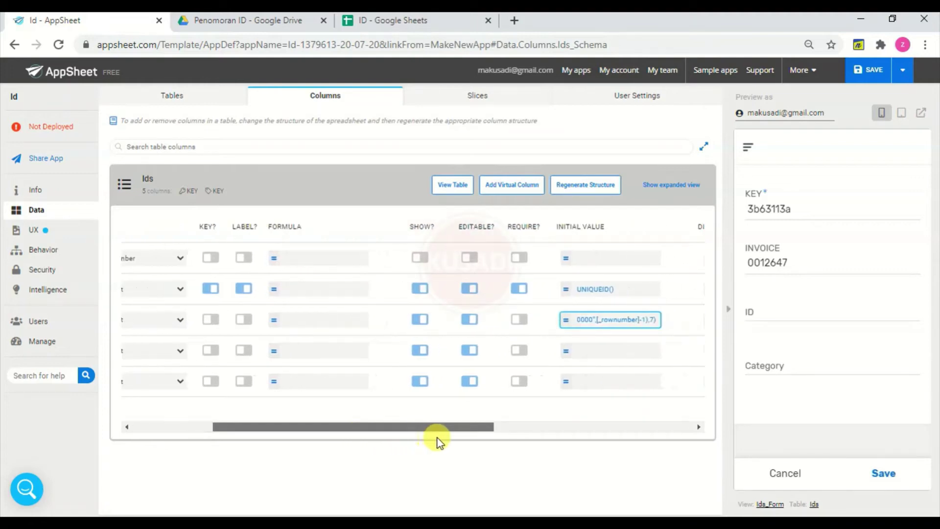
pyautogui.click(595, 351)
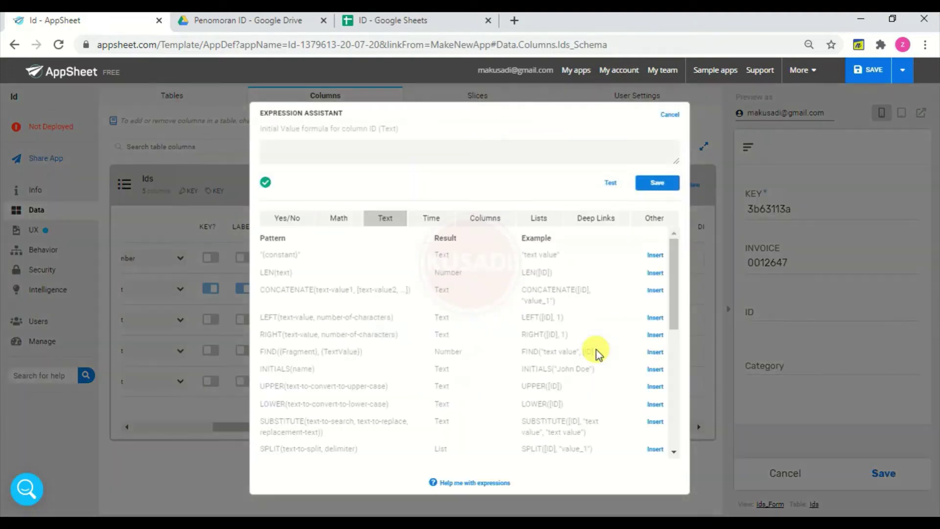
pyautogui.moveTo(597, 351); pyautogui.dragTo(390, 143)
pyautogui.click(371, 151)
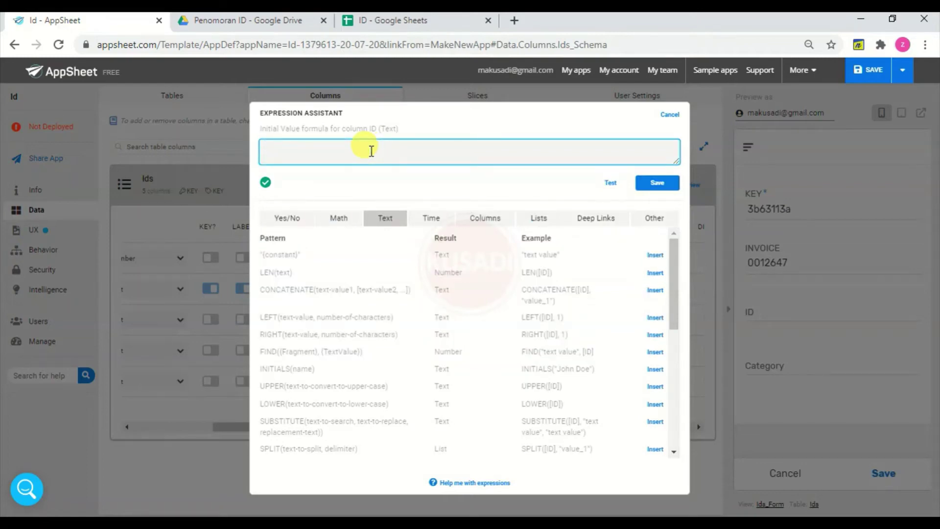
pyautogui.write('in')
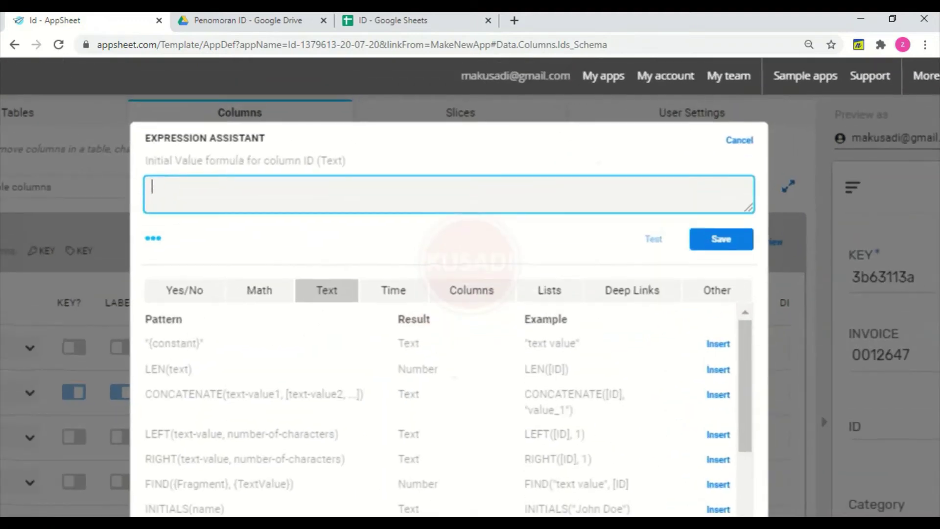
pyautogui.write('initial')
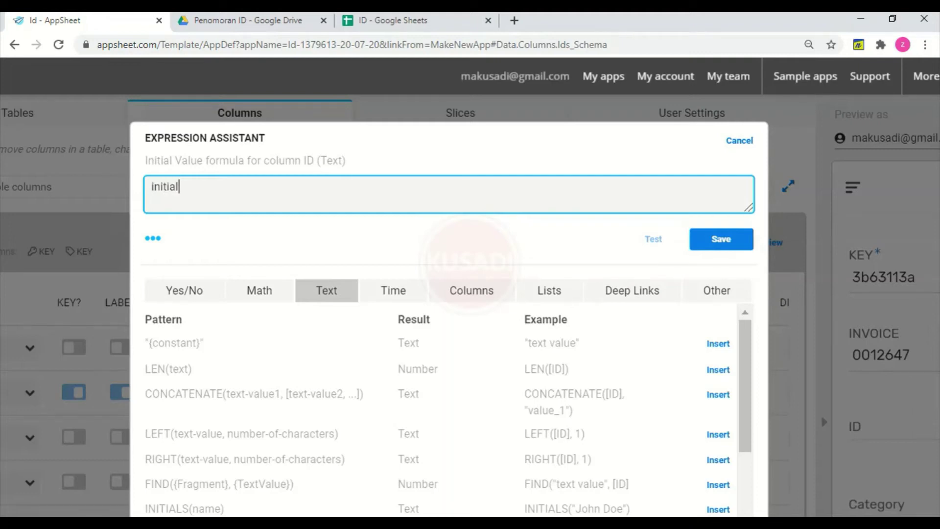
pyautogui.write('([Categ')
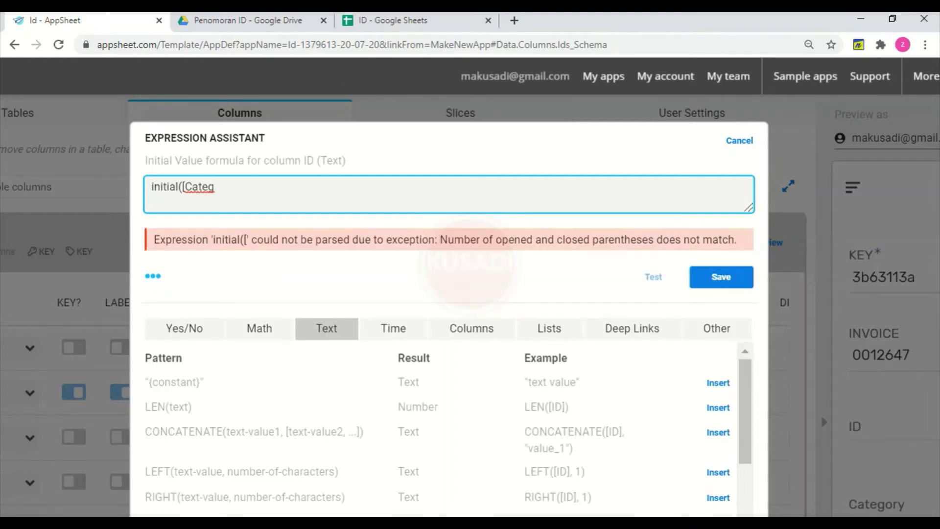
pyautogui.write('ory])')
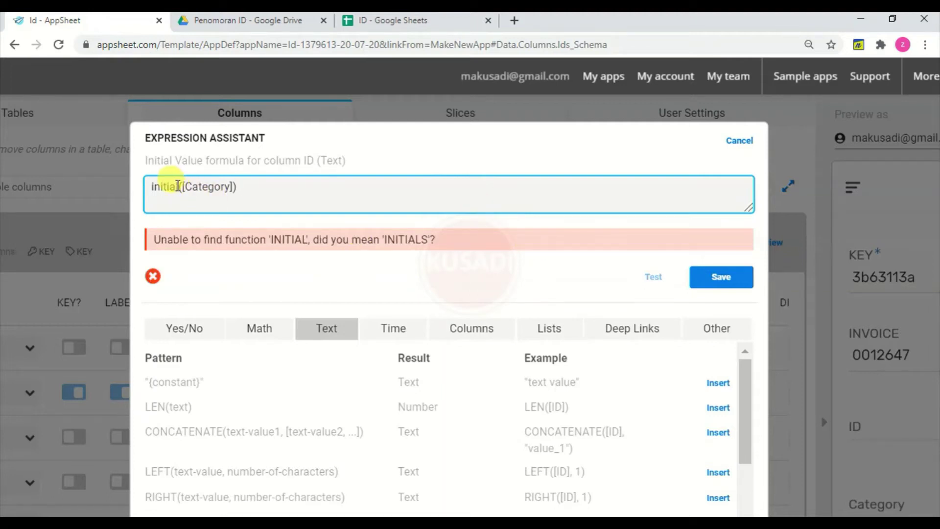
pyautogui.click(177, 186)
pyautogui.write('s')
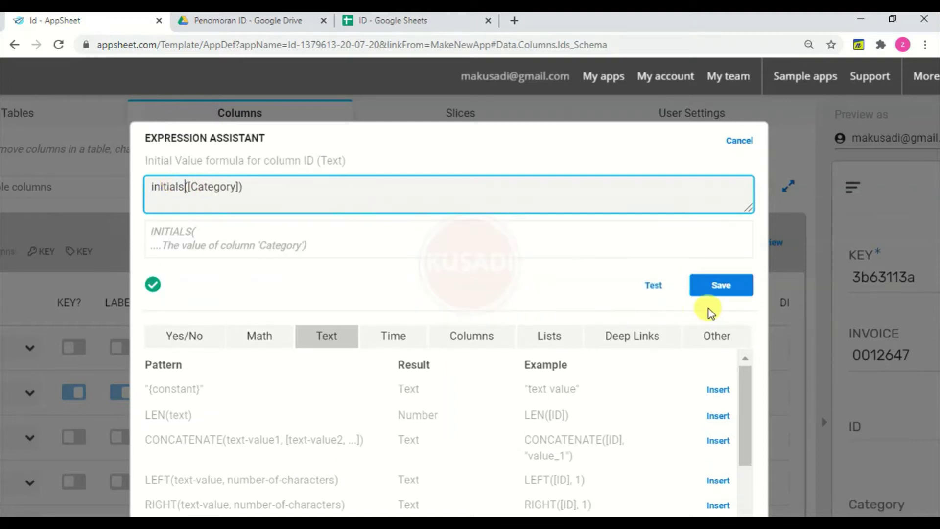
pyautogui.click(726, 289)
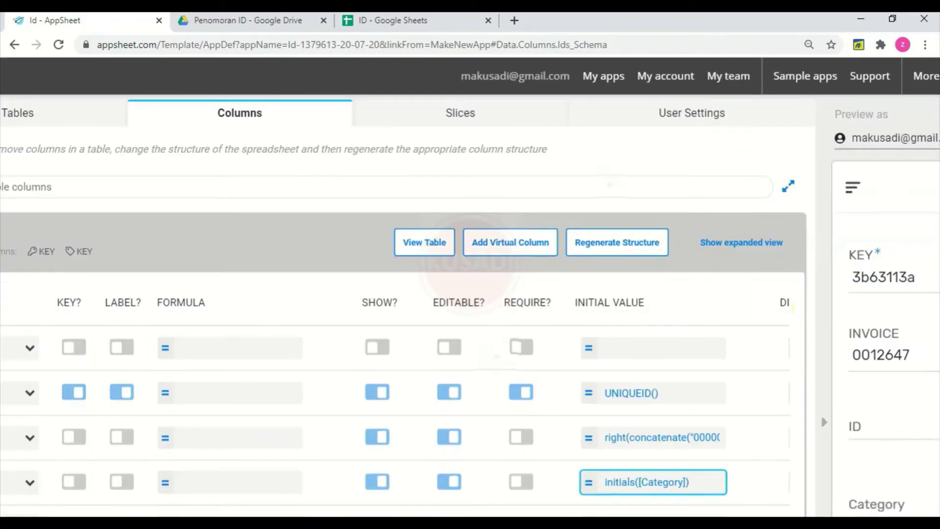
# Save the app to apply the ID column's initial value expression to the preview form
pyautogui.hotkey('ctrl', '-')
pyautogui.hotkey('ctrl', '-')
pyautogui.hotkey('ctrl', '-')
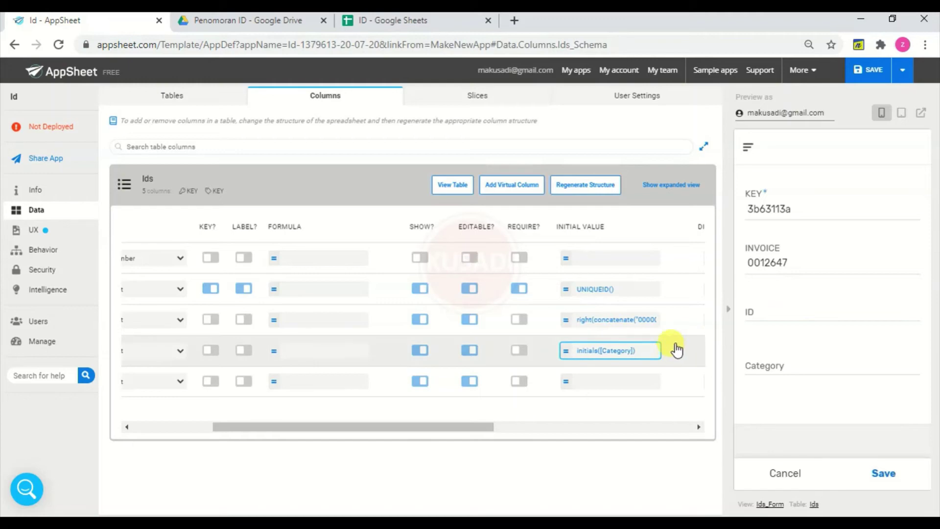
pyautogui.click(870, 70)
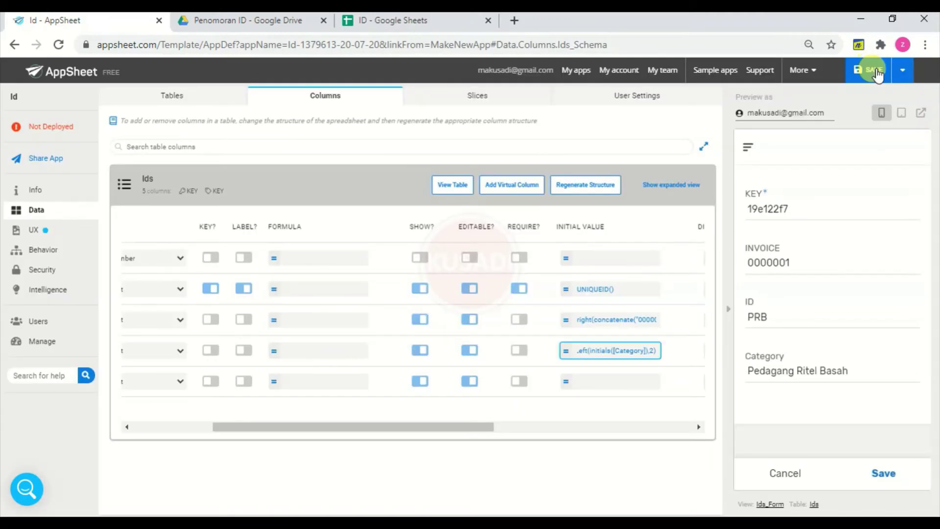
pyautogui.click(877, 72)
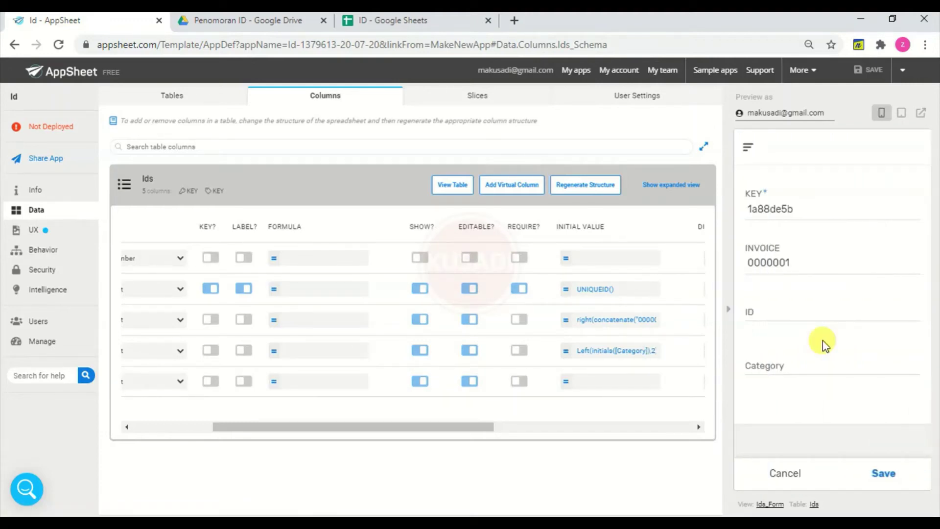
# Enter "usaha kecil" as the Category in the preview form and check the generated ID
pyautogui.click(797, 367)
pyautogui.write('u')
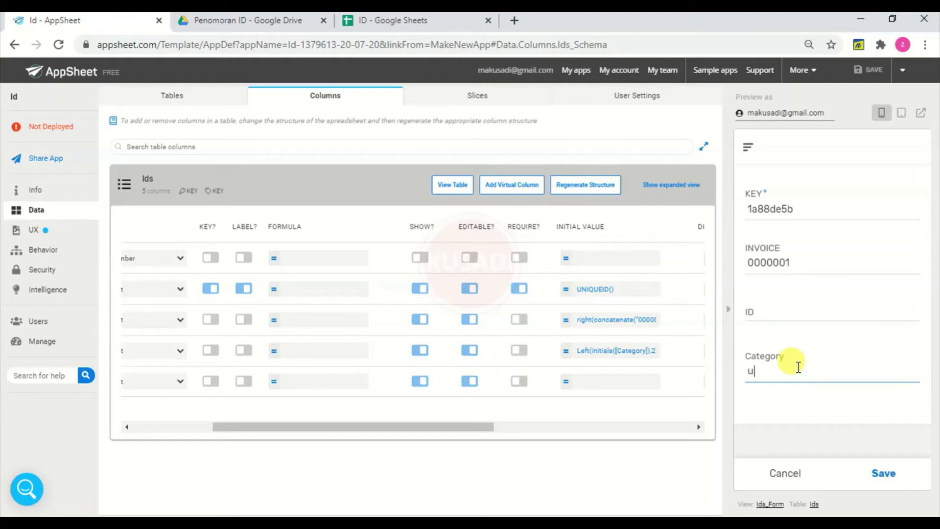
pyautogui.write('saha kecil')
pyautogui.click(810, 313)
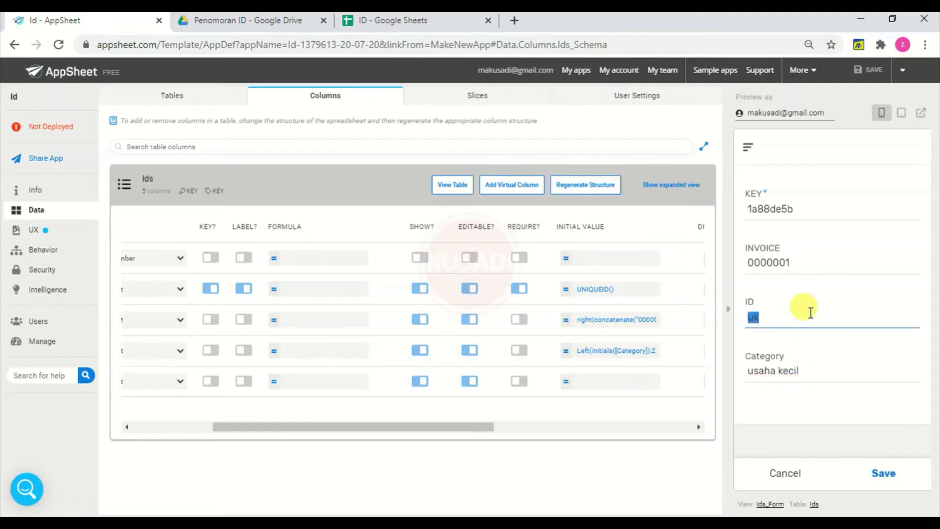
pyautogui.click(810, 313)
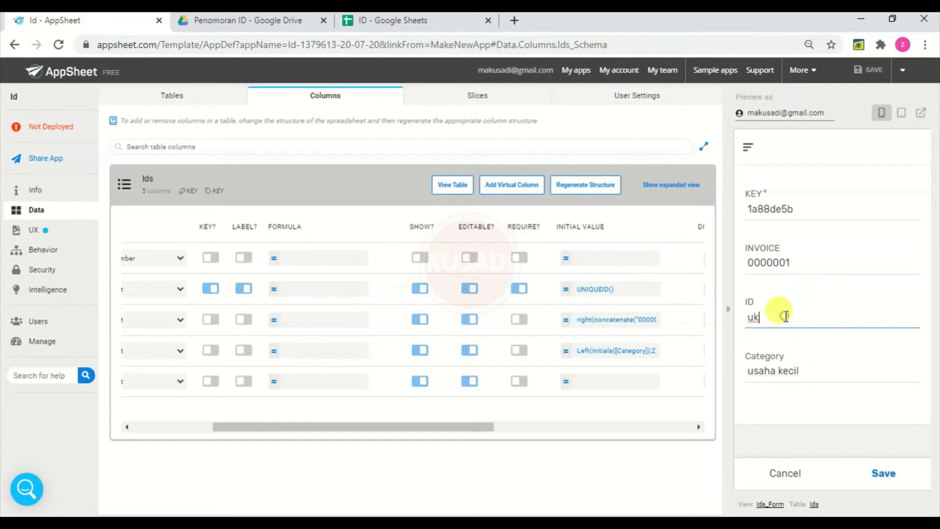
# Extend the previewed Category to "usaha kecil kelompok" and check whether the ID keeps its two-letter limit
pyautogui.click(812, 376)
pyautogui.click(812, 375)
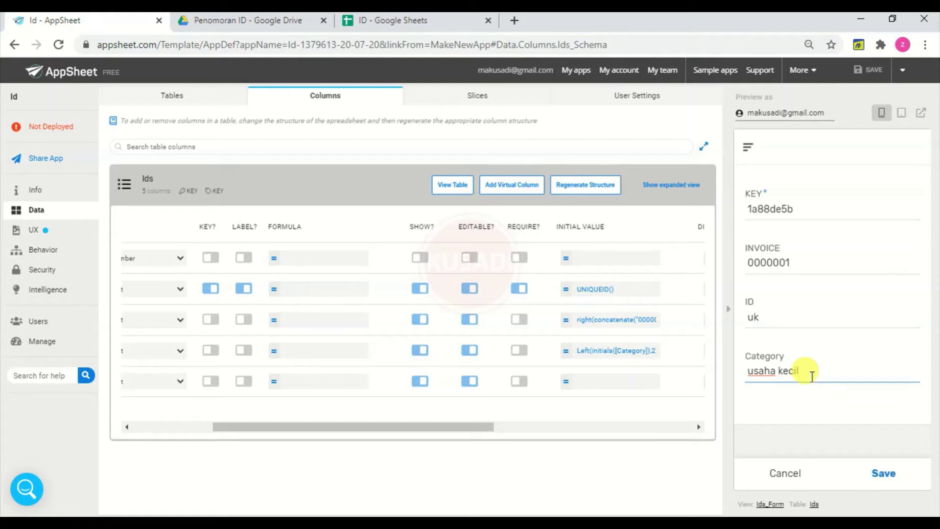
pyautogui.write('kelompok')
pyautogui.click(800, 318)
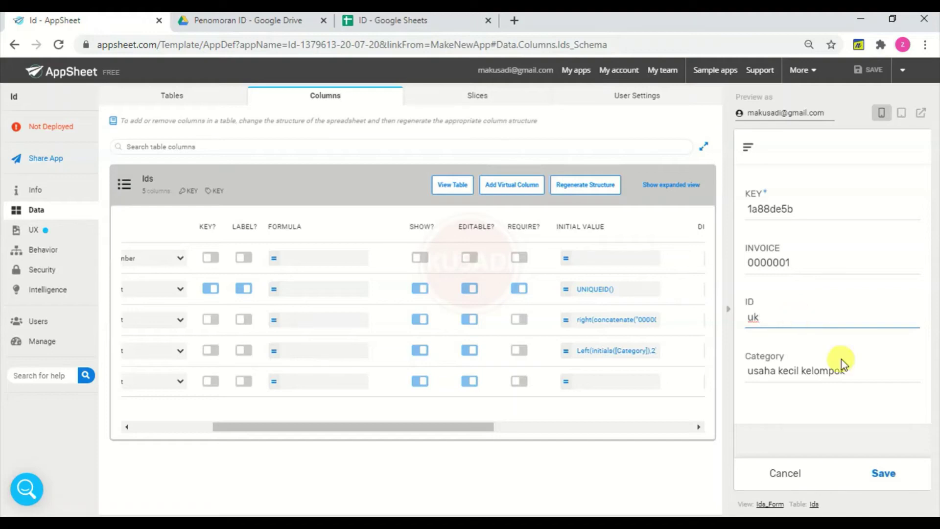
pyautogui.click(865, 370)
pyautogui.click(866, 370)
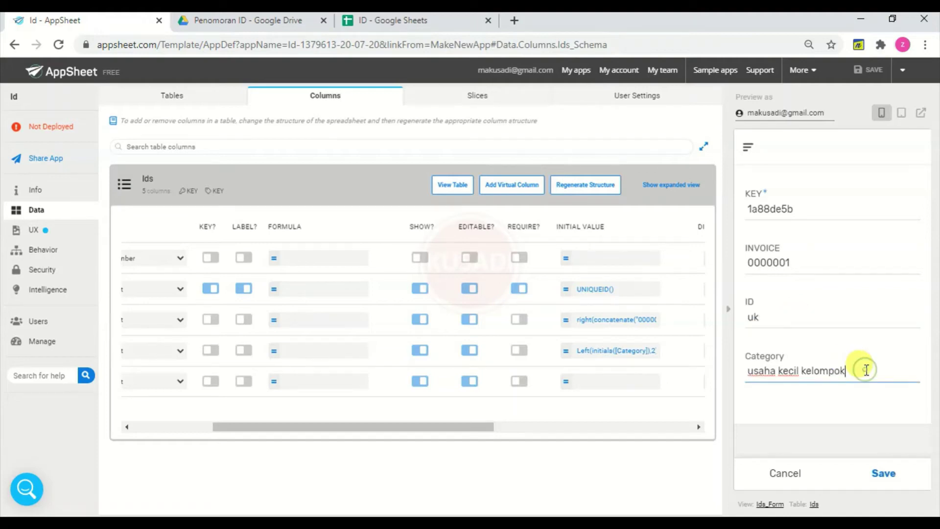
# Open the ID column's initial value expression and add concatenate( in front of Left(initials([Category]),2)
pyautogui.click(626, 350)
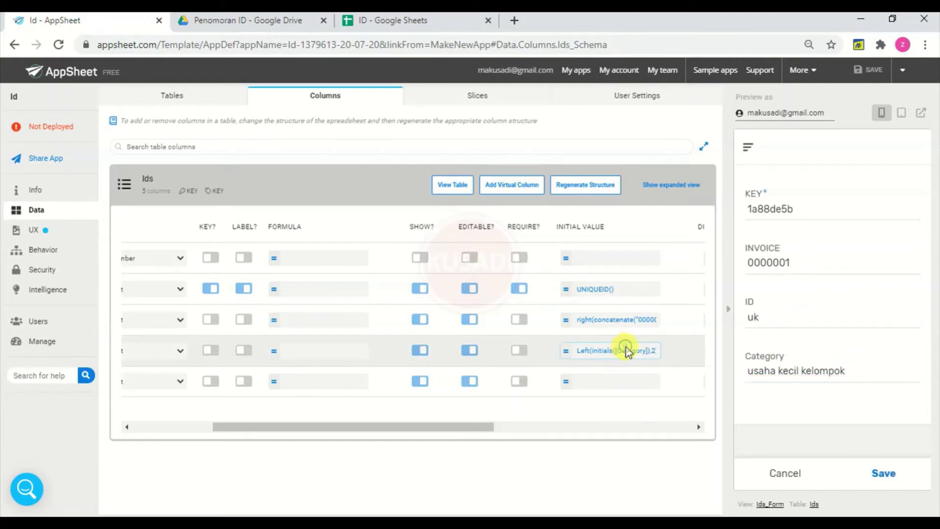
pyautogui.click(279, 162)
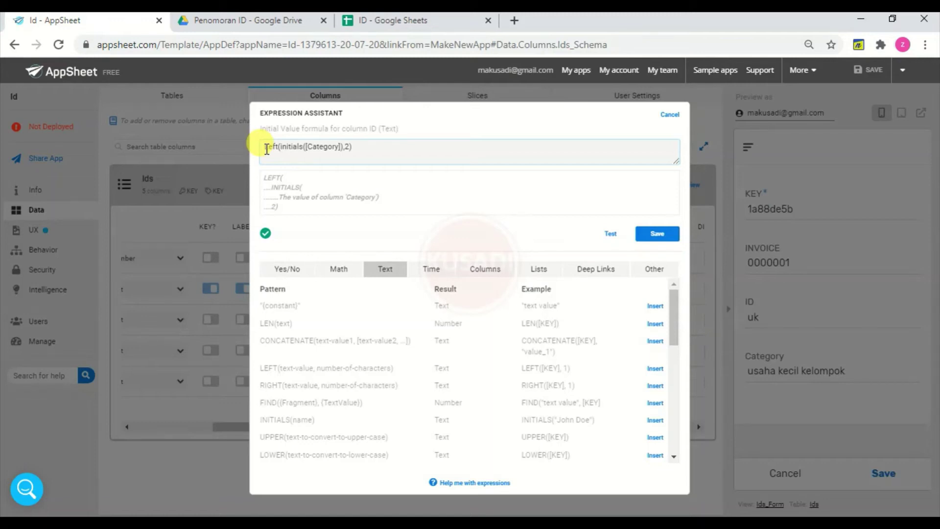
pyautogui.click(267, 149)
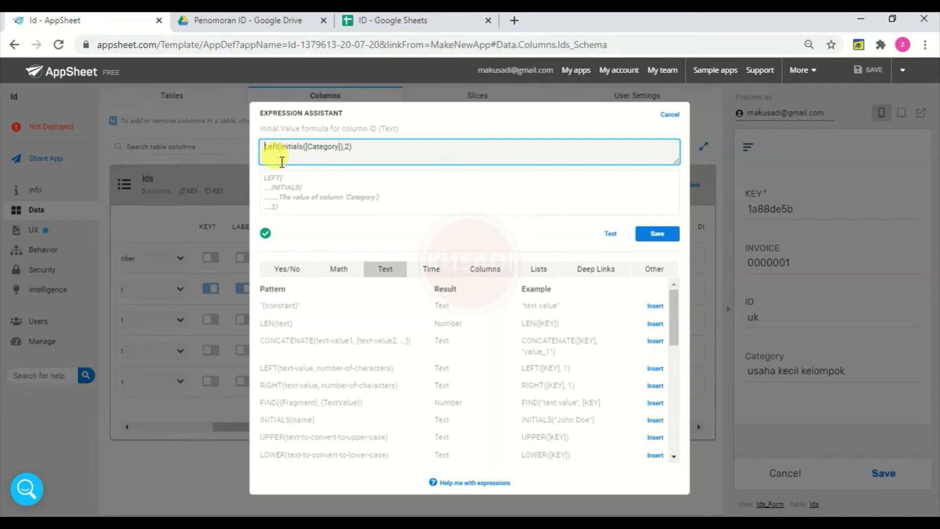
pyautogui.write('concate')
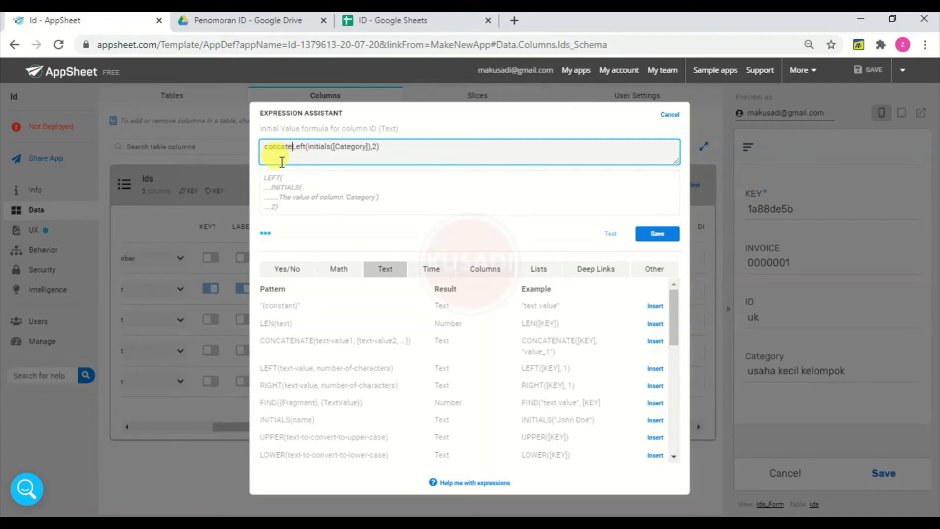
pyautogui.write('nate')
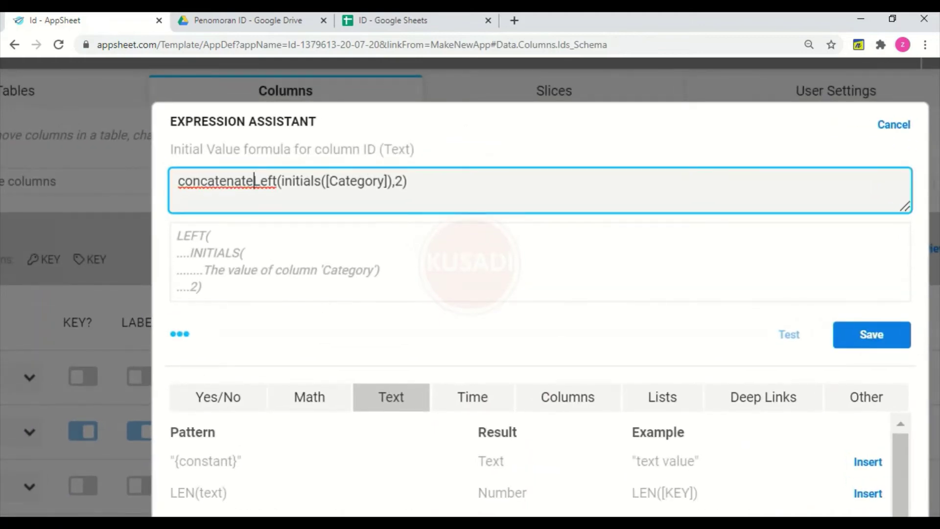
pyautogui.write('(')
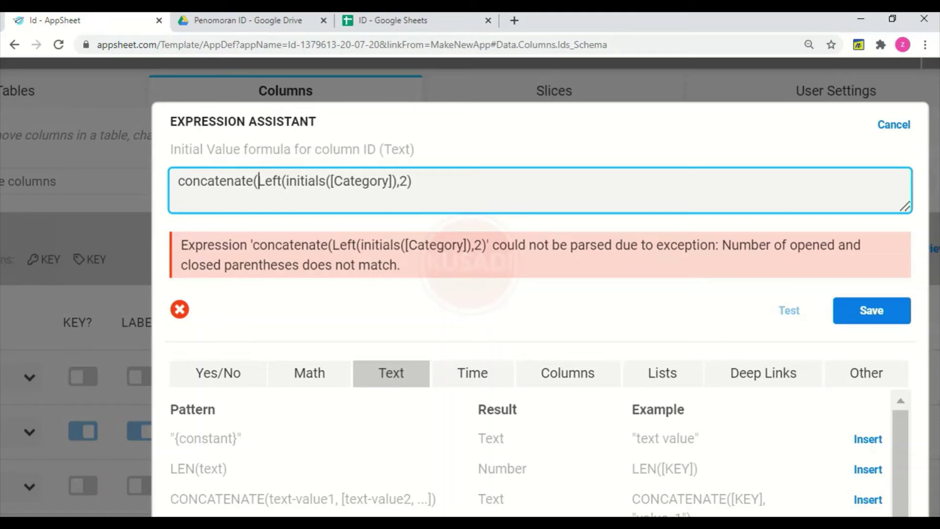
pyautogui.write('"')
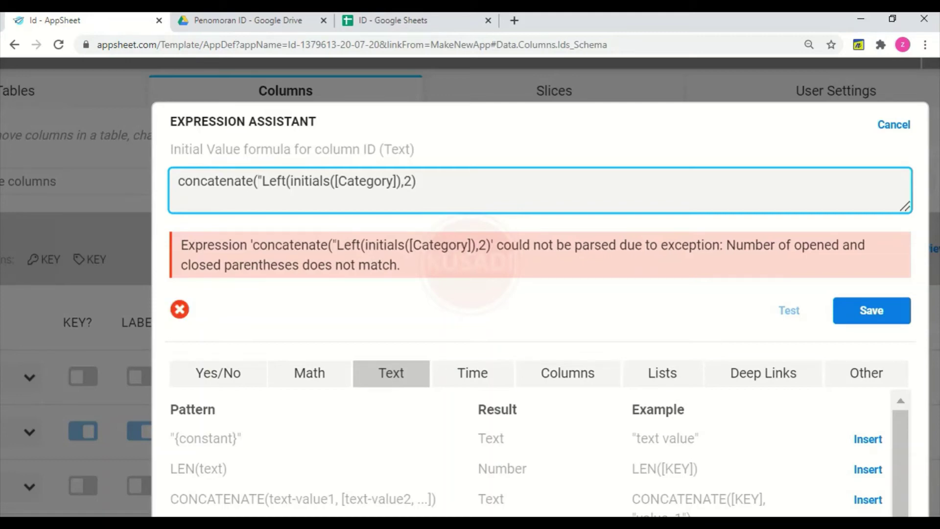
pyautogui.press('BackSpace')
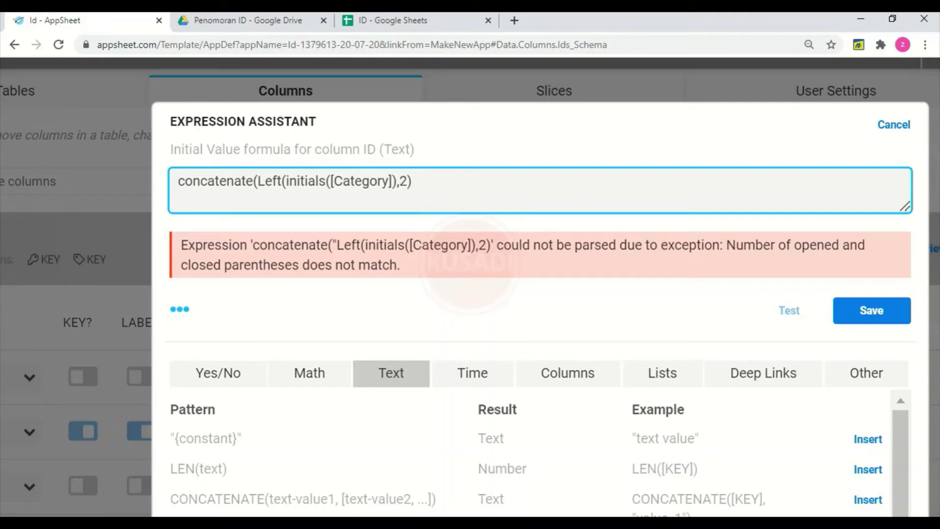
# Insert text(today(),ddmmyyyy) as the first argument of concatenate, close the parenthesis and save the ID expression
pyautogui.write('text')
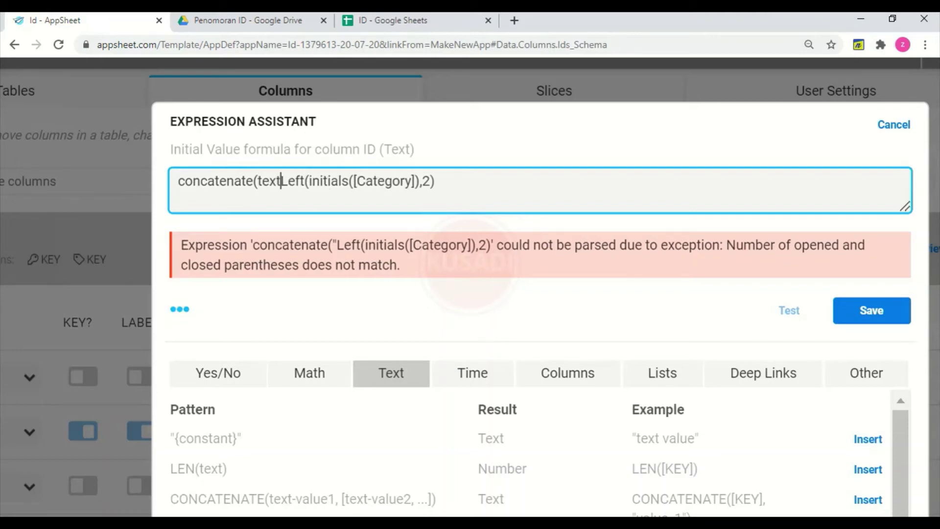
pyautogui.write('(')
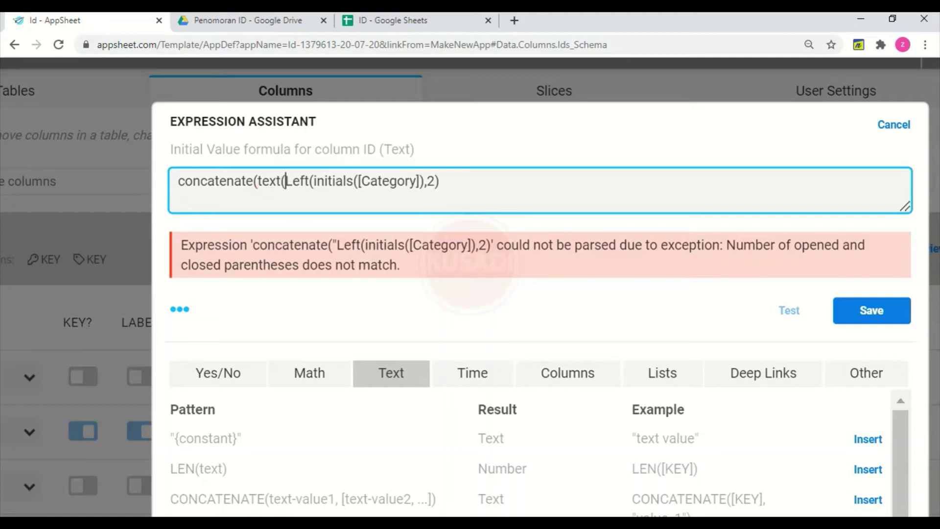
pyautogui.write('today')
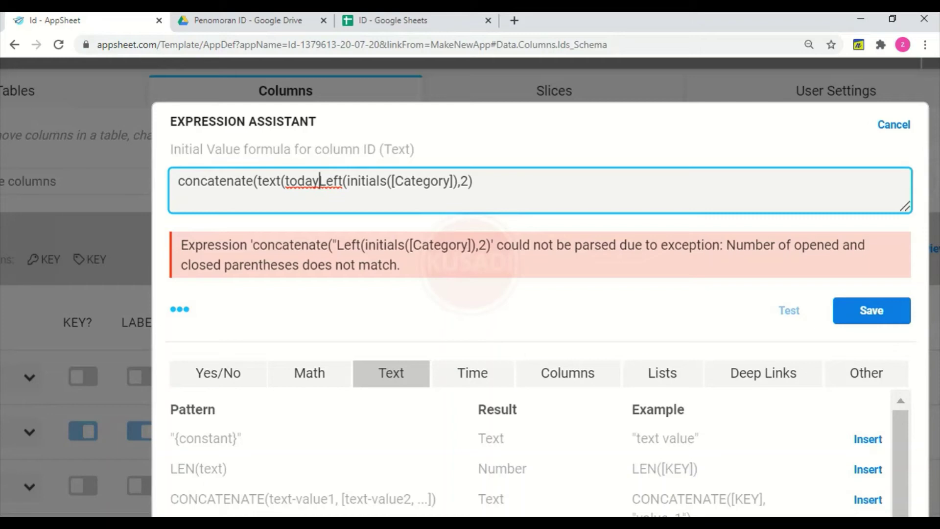
pyautogui.write('()')
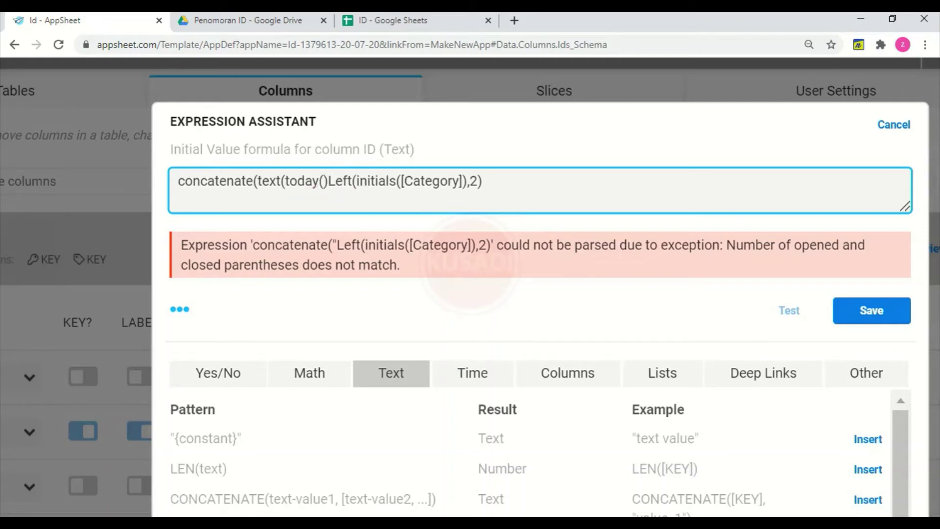
pyautogui.write(',')
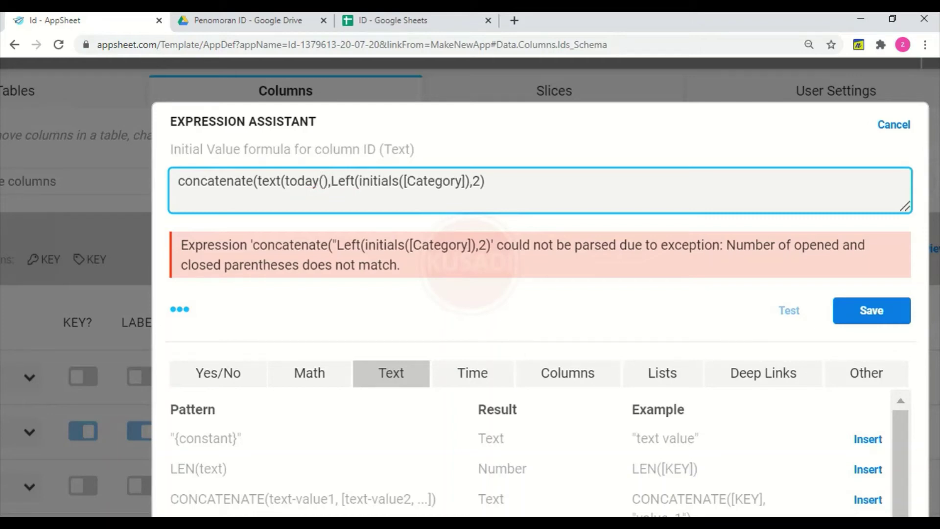
pyautogui.write('ddmmy')
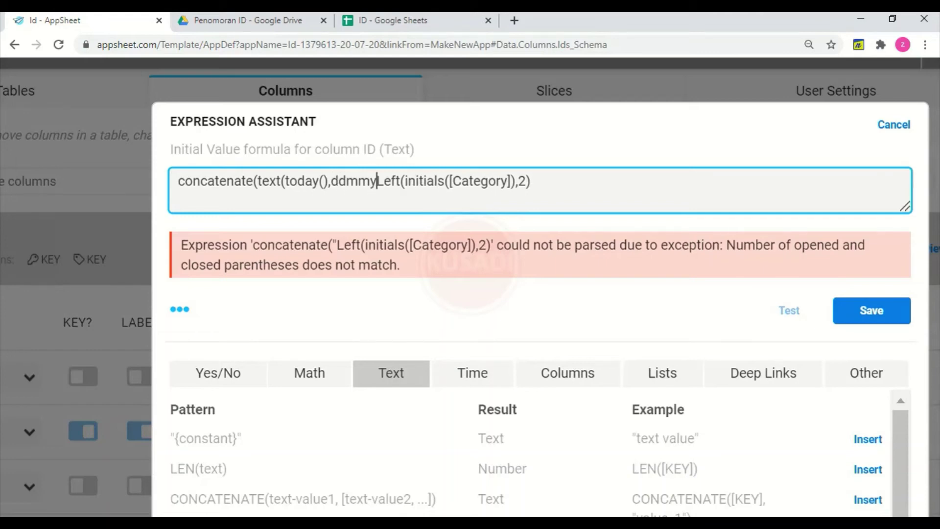
pyautogui.write('yyy')
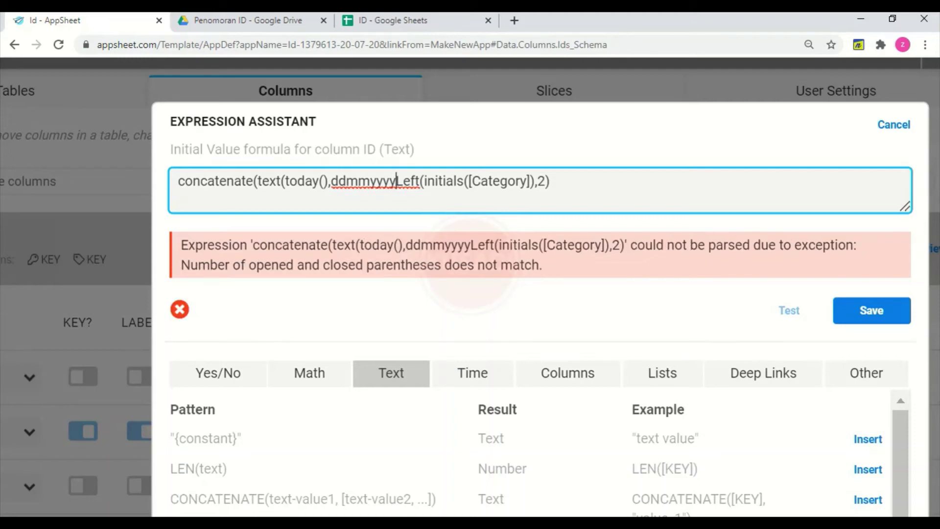
pyautogui.write(')')
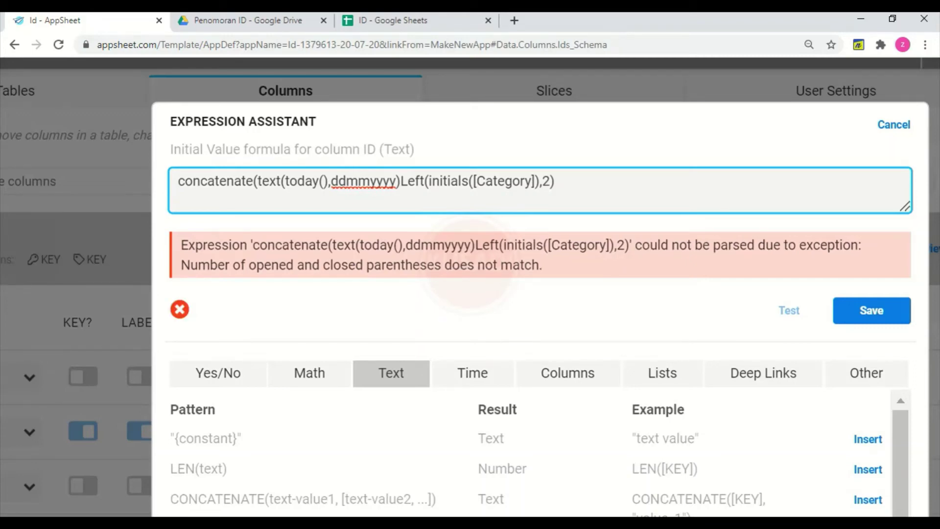
pyautogui.write(',')
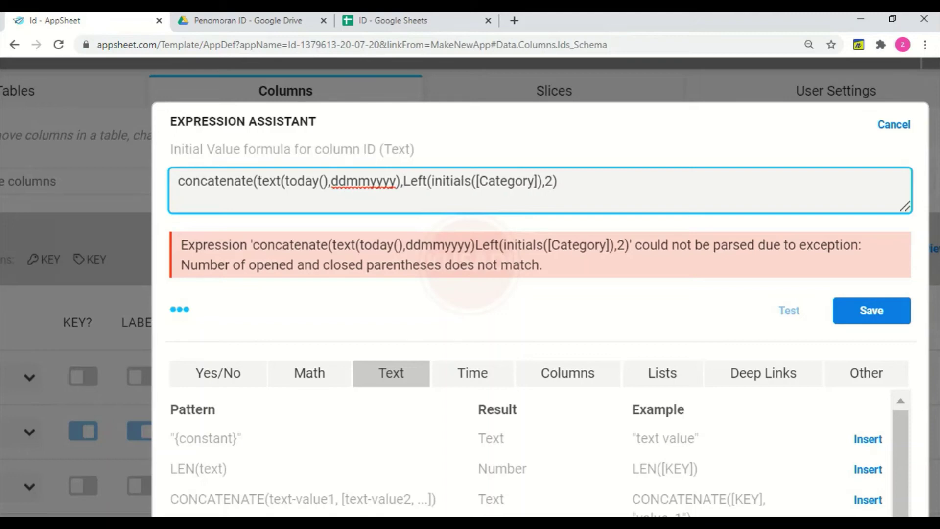
pyautogui.click(579, 181)
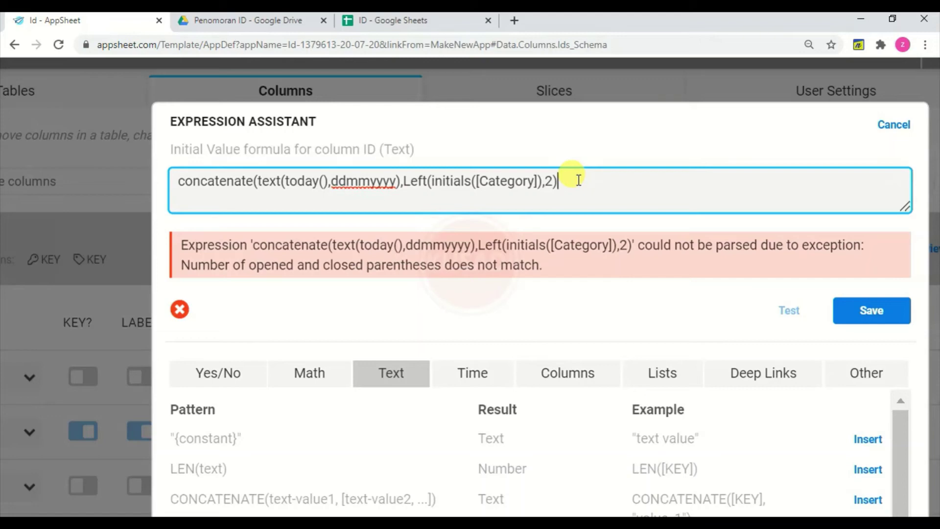
pyautogui.write(')')
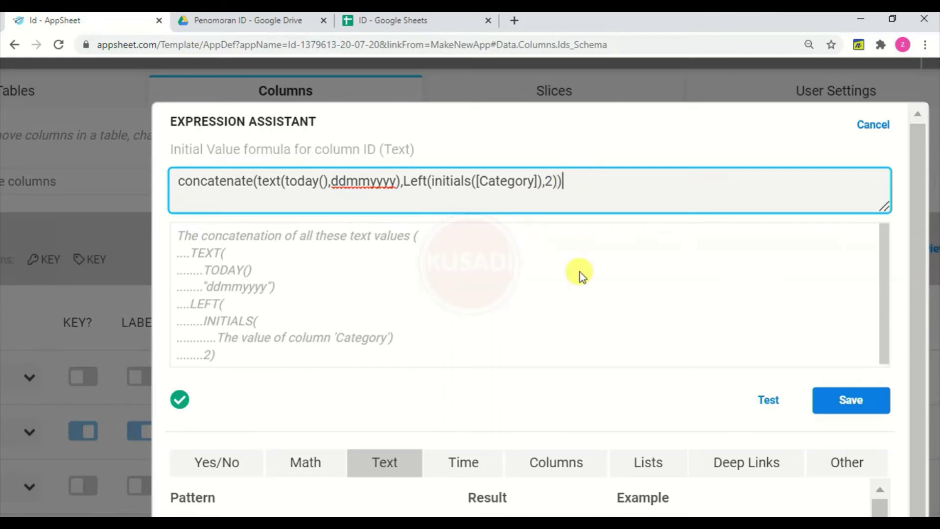
pyautogui.click(851, 404)
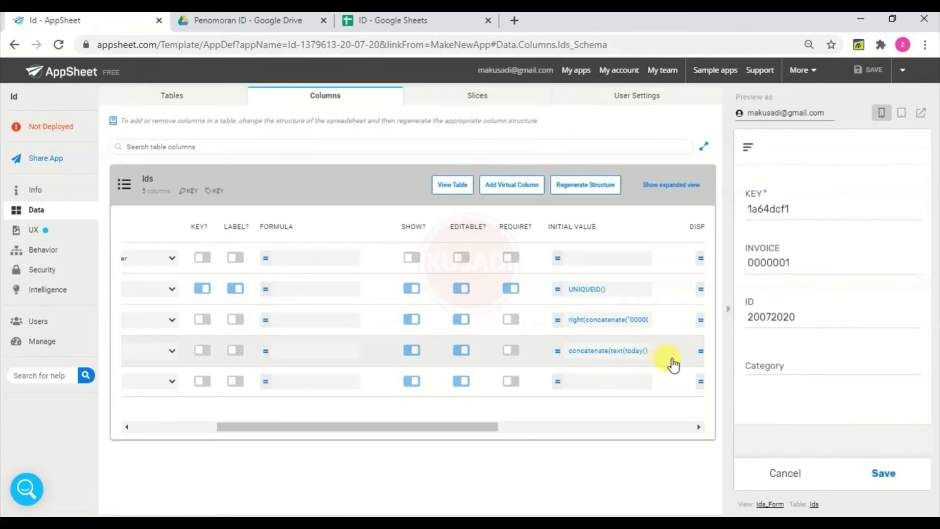
# Enter "suplier makanan" as the Category in the preview form and check the initials at the end of the ID
pyautogui.click(780, 365)
pyautogui.write('s')
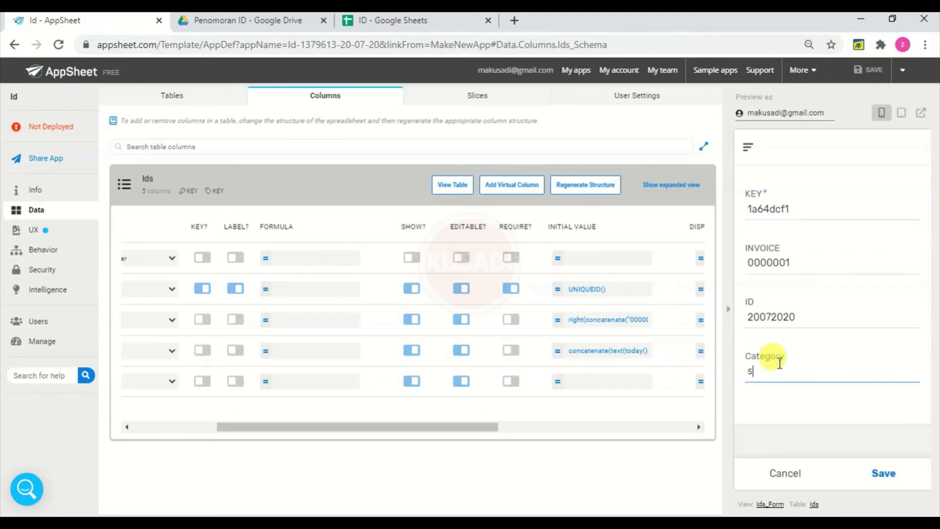
pyautogui.write('uplier makanan')
pyautogui.doubleClick(811, 316)
pyautogui.click(836, 314)
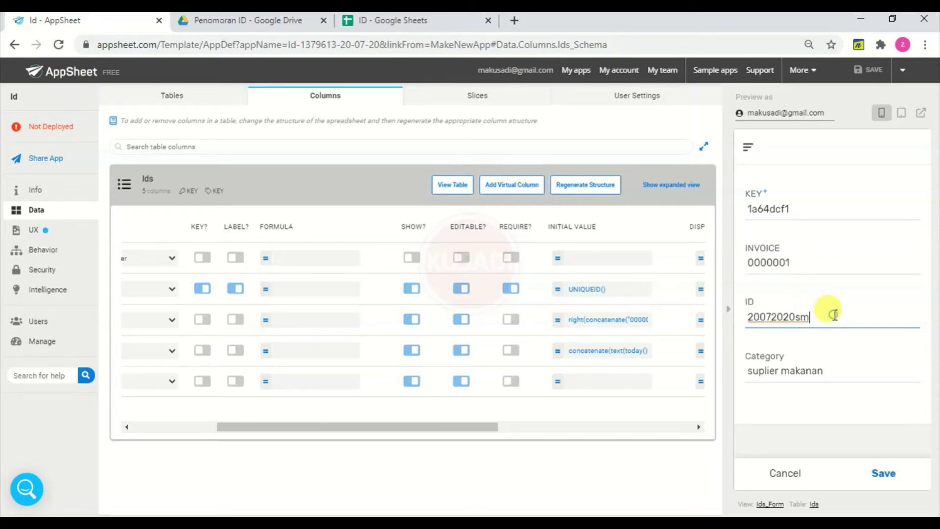
pyautogui.moveTo(812, 317); pyautogui.dragTo(797, 319)
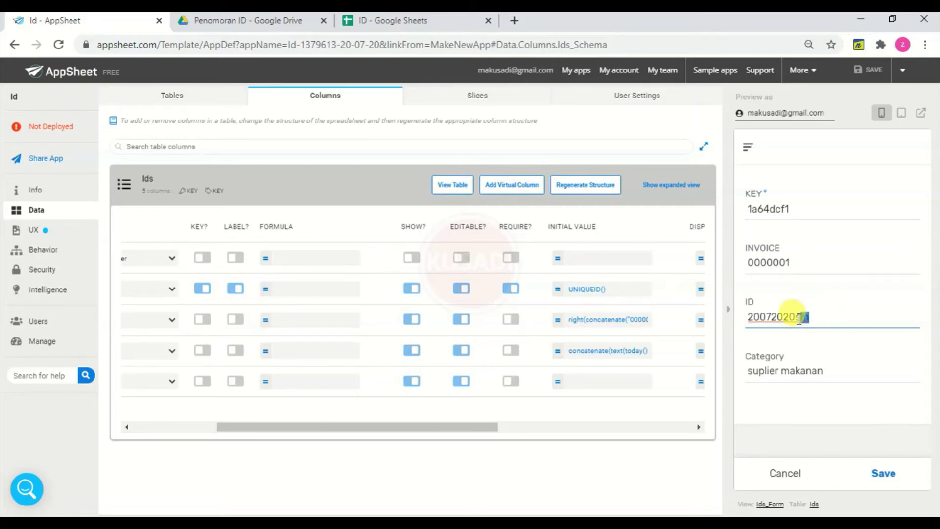
pyautogui.click(831, 318)
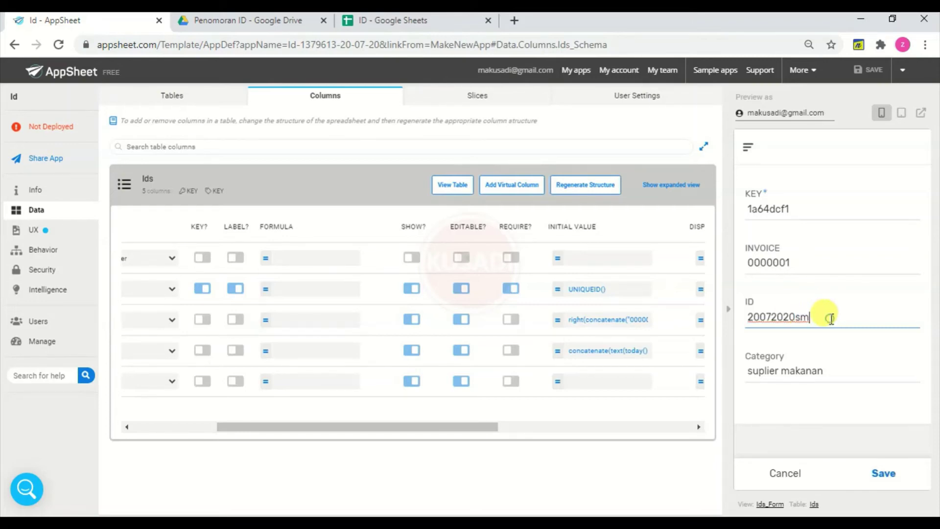
# Capitalize both words of the previewed Category to "Suplier Makanan" and check the generated ID
pyautogui.click(791, 370)
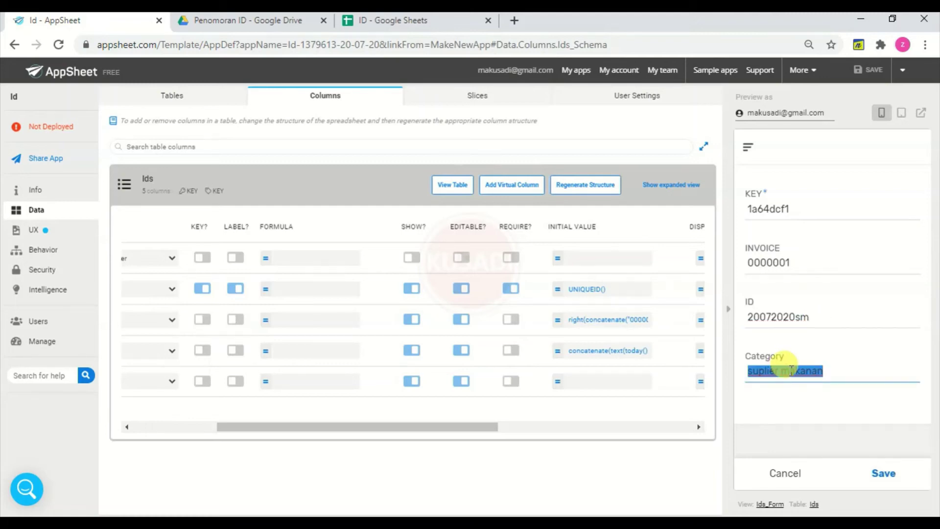
pyautogui.click(791, 371)
pyautogui.press('BackSpace')
pyautogui.write('M')
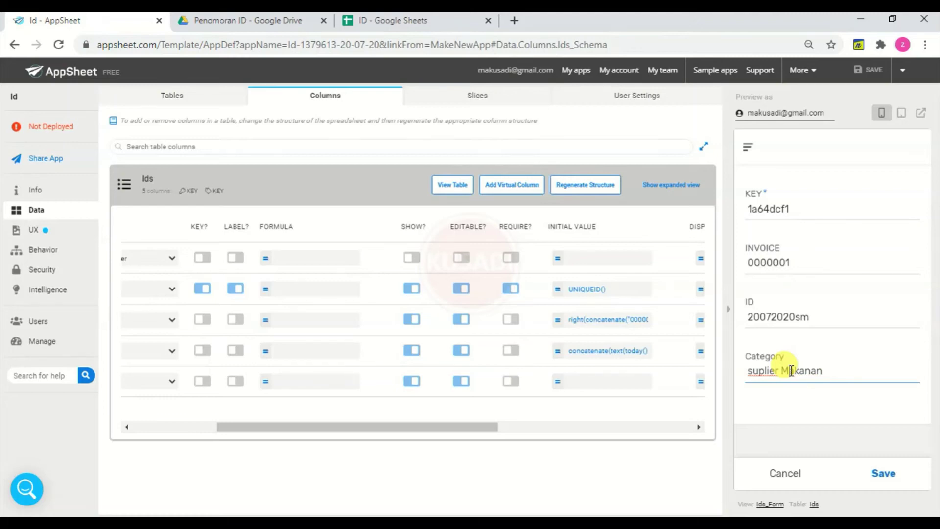
pyautogui.click(757, 373)
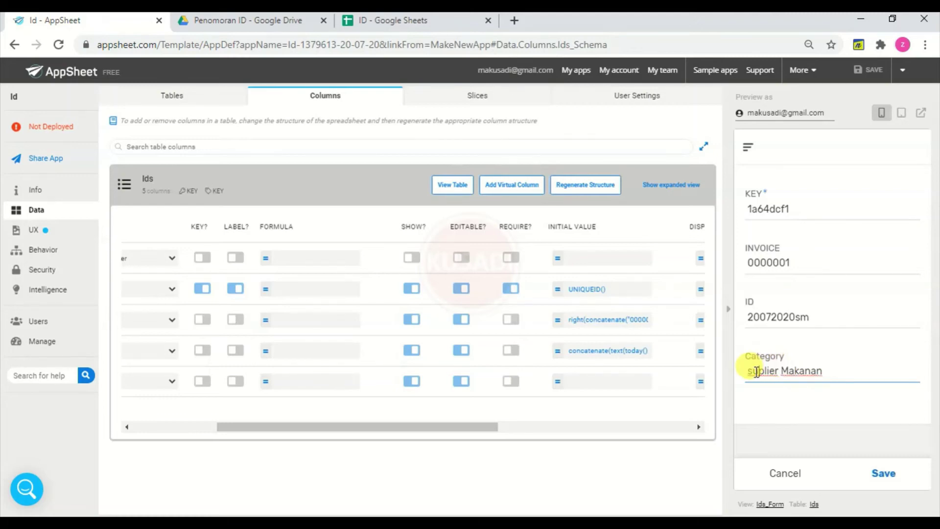
pyautogui.press('BackSpace')
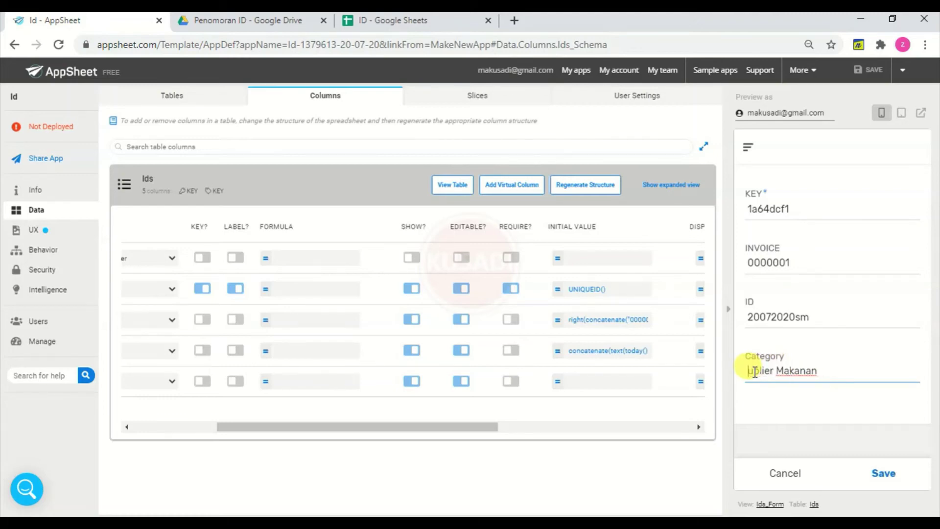
pyautogui.write('S')
pyautogui.doubleClick(858, 318)
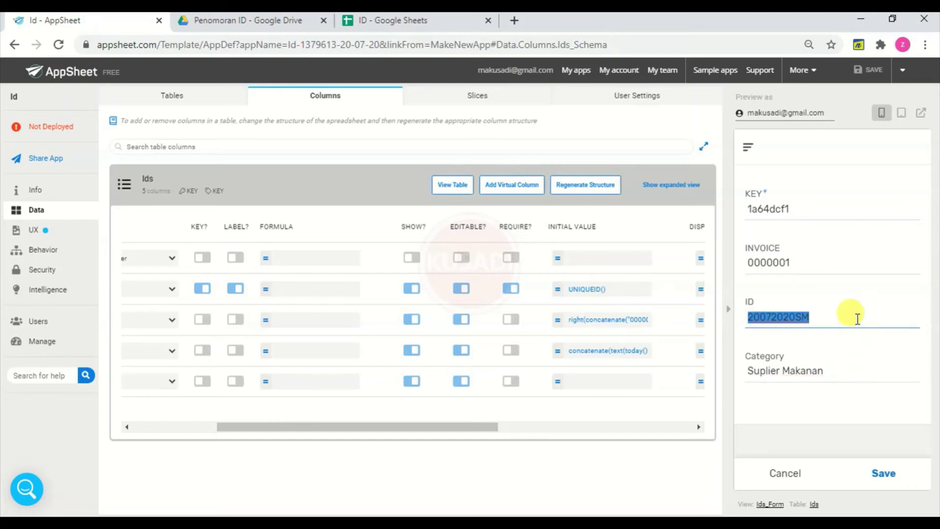
# Examine the day, month and year parts of the generated ID in the preview form
pyautogui.click(857, 319)
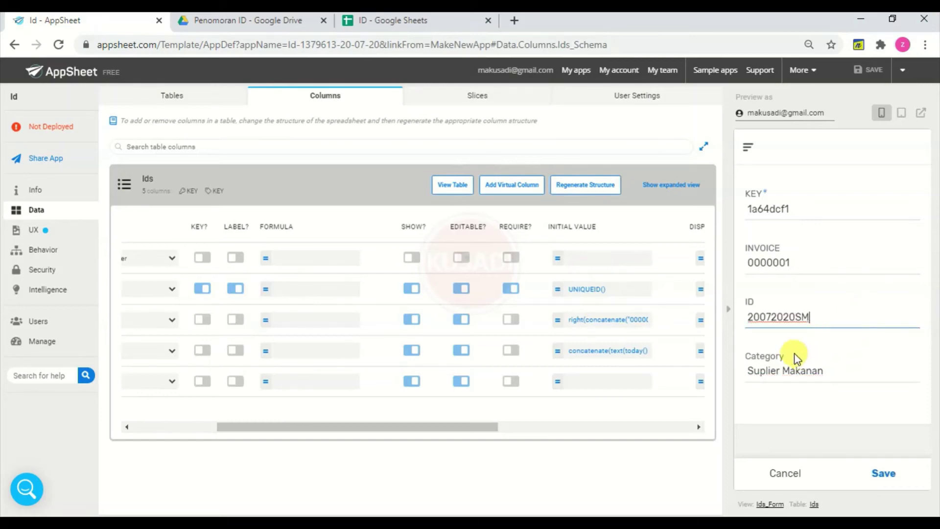
pyautogui.moveTo(745, 317); pyautogui.dragTo(779, 318)
pyautogui.click(773, 318)
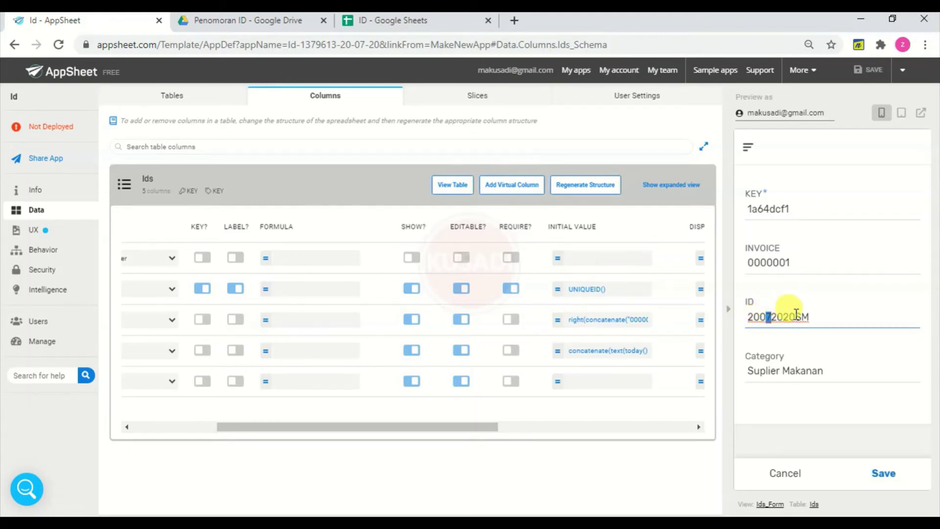
pyautogui.moveTo(797, 317)
pyautogui.mouseDown()
pyautogui.moveTo(775, 317)
pyautogui.moveTo(806, 304)
pyautogui.mouseUp()
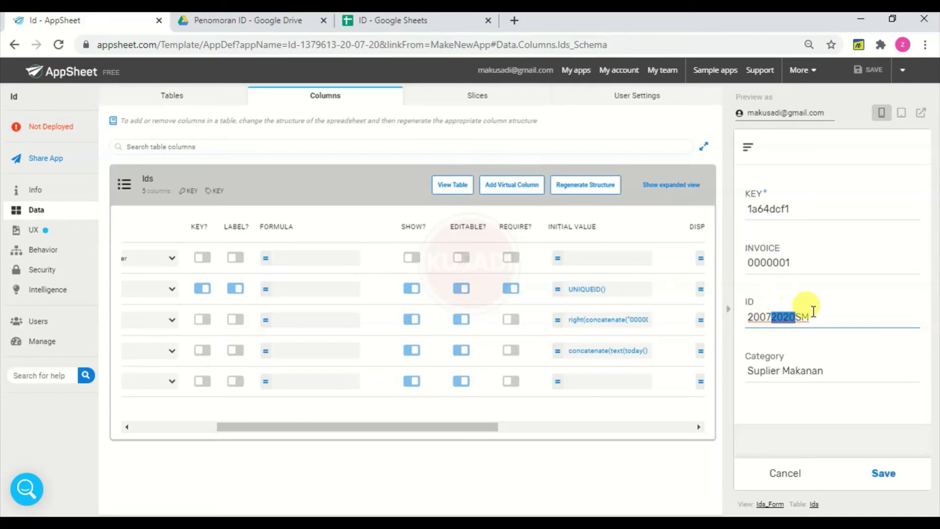
pyautogui.click(825, 308)
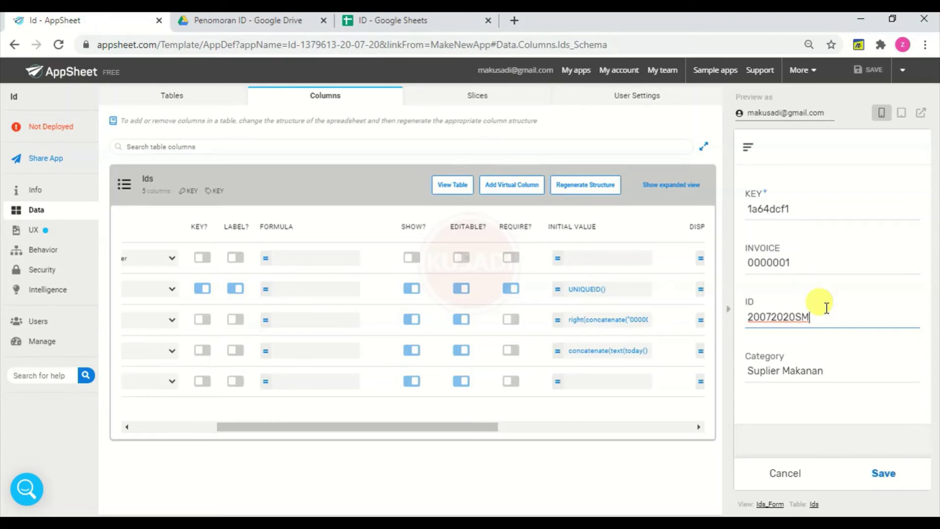
# Open the ID column's initial value expression and cut ,Left(initials([Category]),2) from the end of concatenate
pyautogui.click(636, 351)
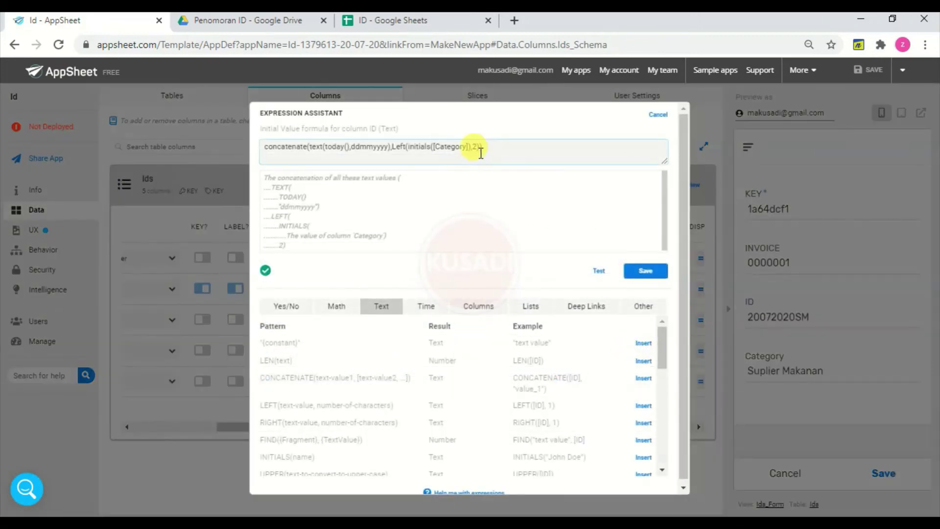
pyautogui.hotkey('ctrl', '+')
pyautogui.hotkey('ctrl', '+')
pyautogui.hotkey('ctrl', '+')
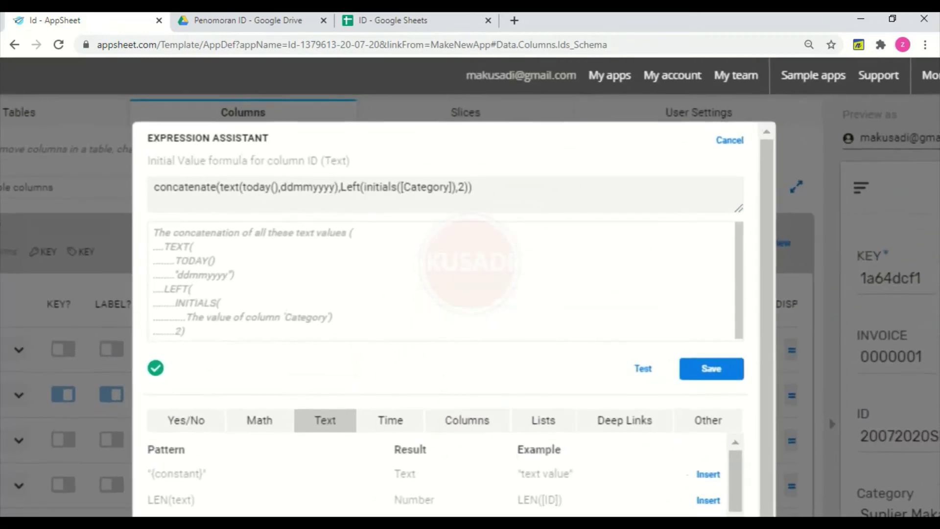
pyautogui.click(330, 192)
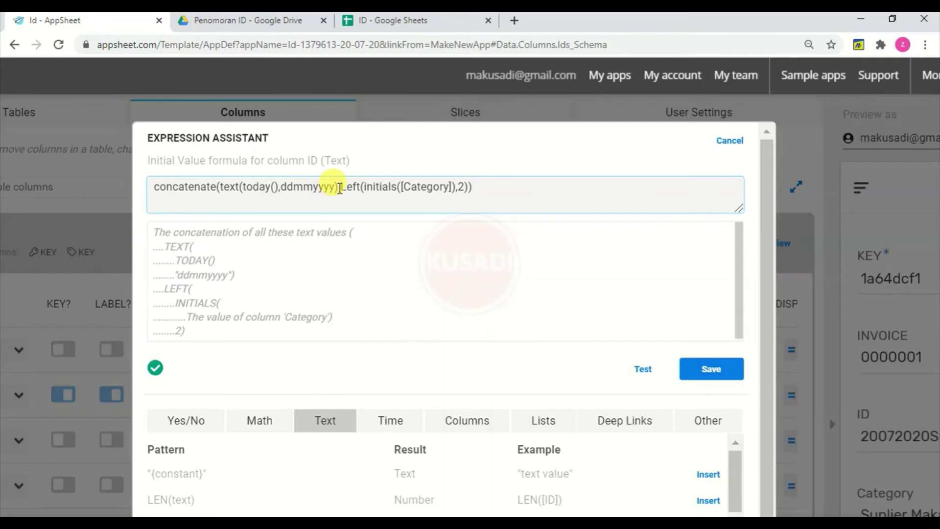
pyautogui.moveTo(339, 188); pyautogui.dragTo(469, 195)
pyautogui.hotkey('ctrl', 'c')
pyautogui.press('BackSpace')
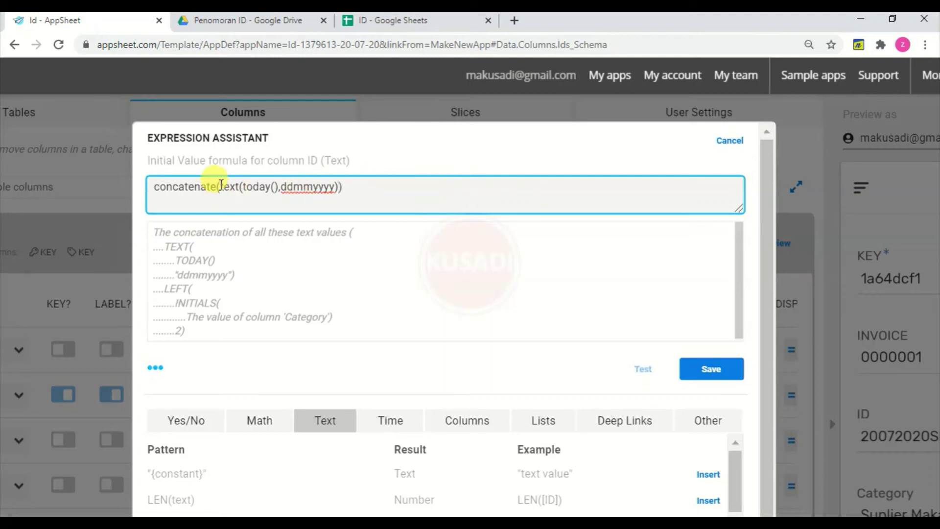
# Paste Left(initials([Category]),2) as the first argument before text(today(),ddmmyyyy), correct the commas, and save the expression and the app
pyautogui.click(221, 189)
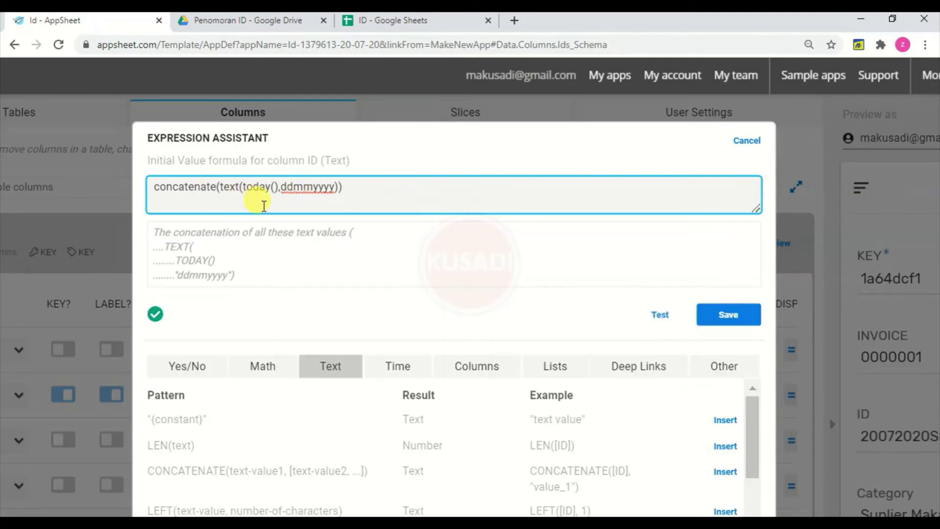
pyautogui.hotkey('ctrl', 'v')
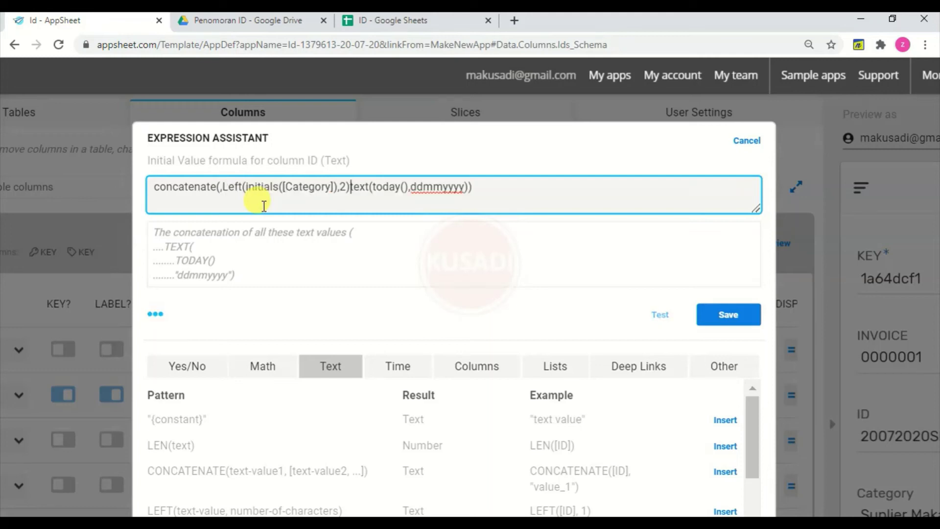
pyautogui.write(',')
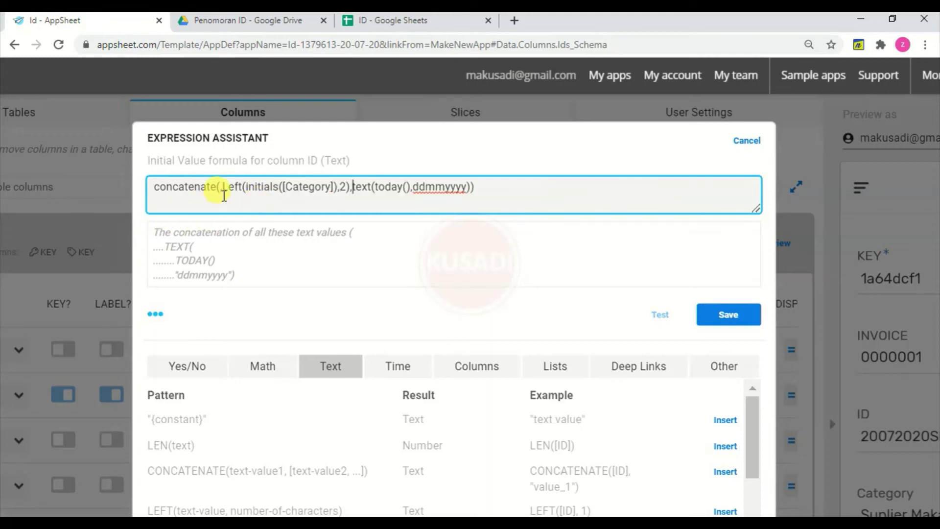
pyautogui.click(224, 188)
pyautogui.press('BackSpace')
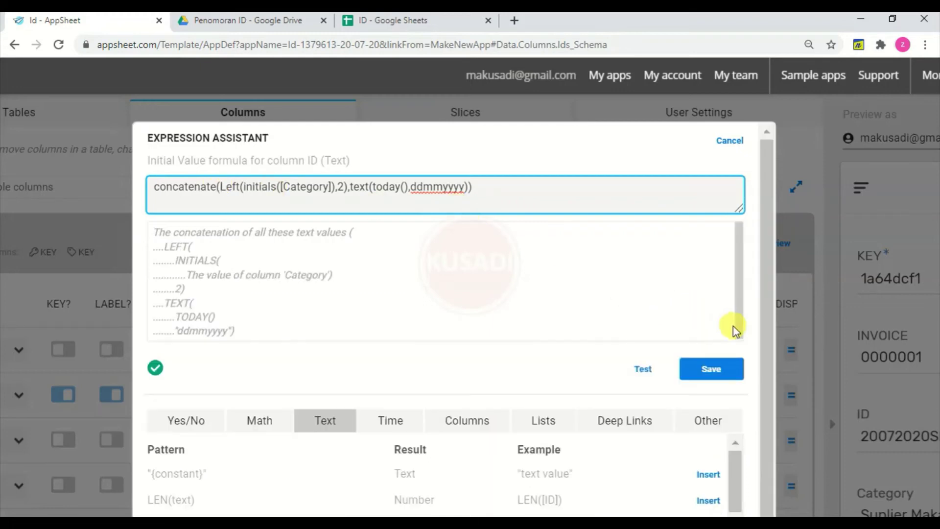
pyautogui.click(716, 371)
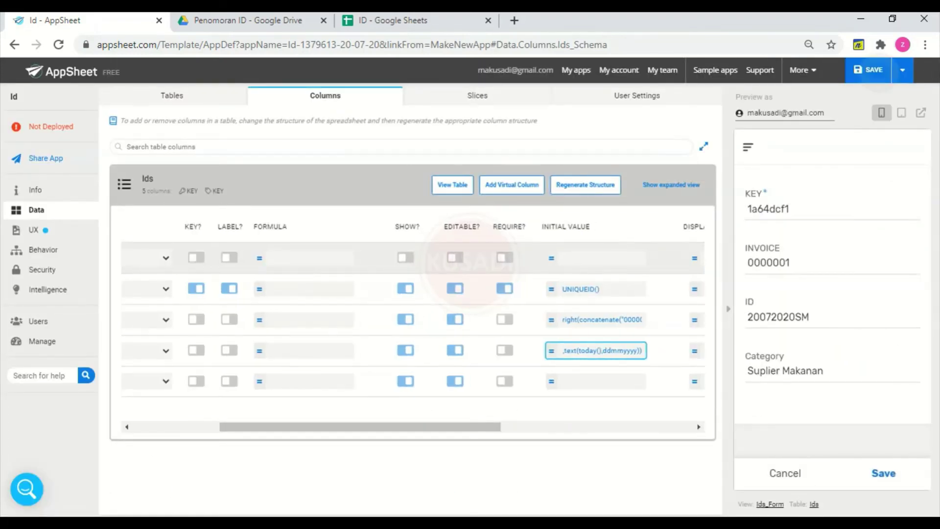
pyautogui.click(868, 70)
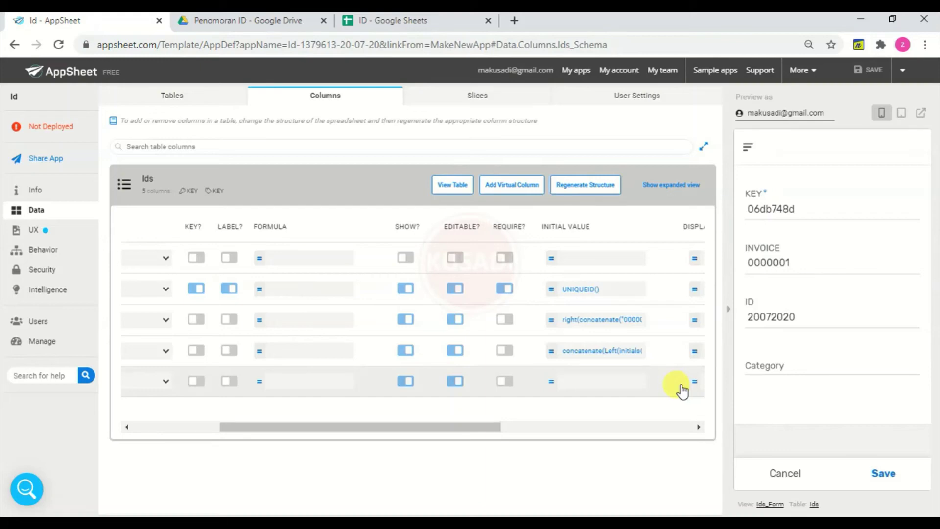
# Enter "Pedagang Besar Farmasi" as the Category in the preview form and check the initials at the start of the ID
pyautogui.click(771, 363)
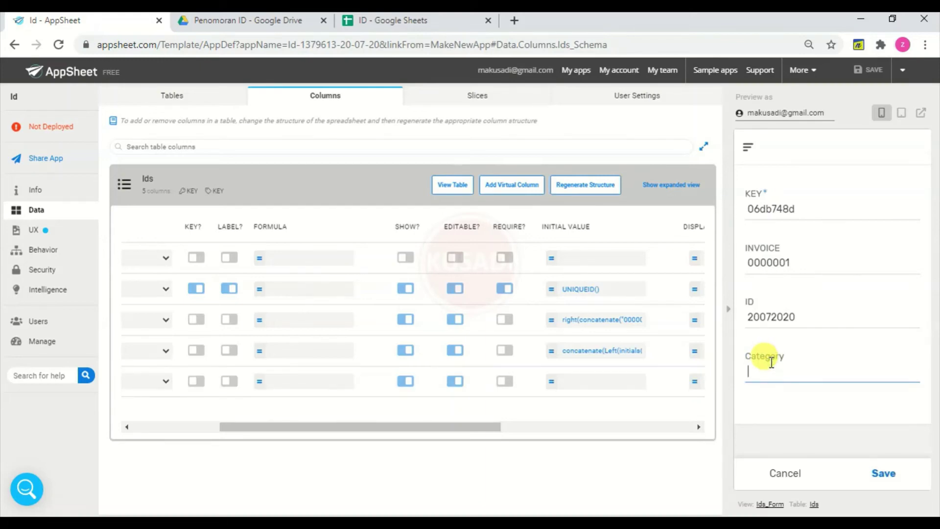
pyautogui.write('Pedagang Besar Far')
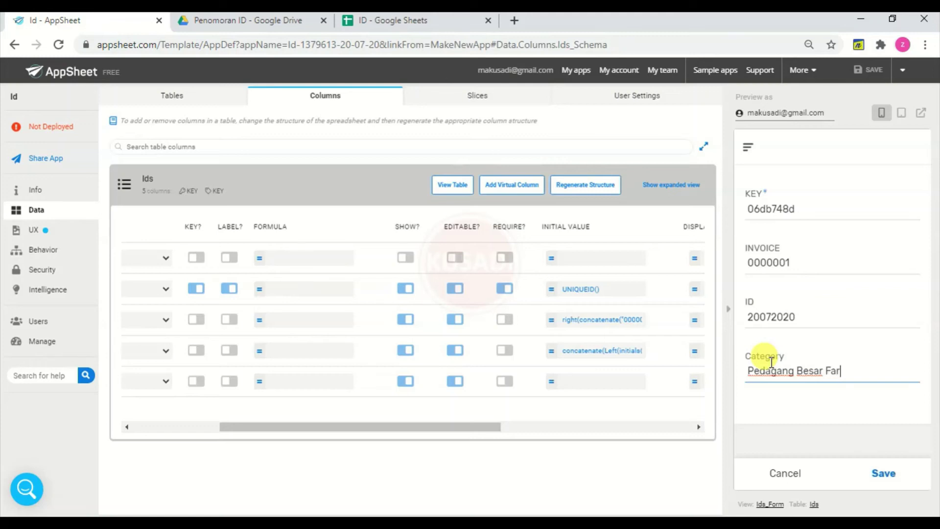
pyautogui.write('masi')
pyautogui.doubleClick(837, 309)
pyautogui.write('PB20072020')
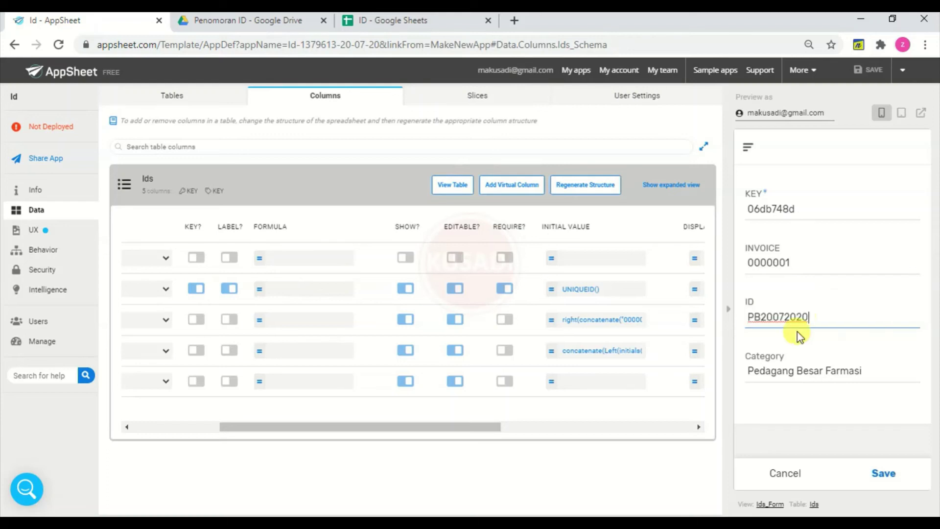
pyautogui.moveTo(760, 318); pyautogui.dragTo(745, 317)
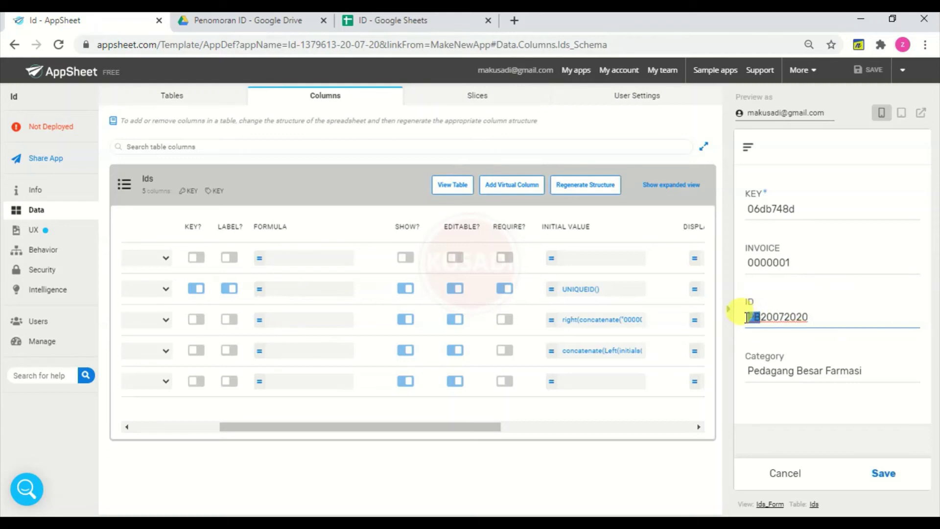
pyautogui.click(835, 314)
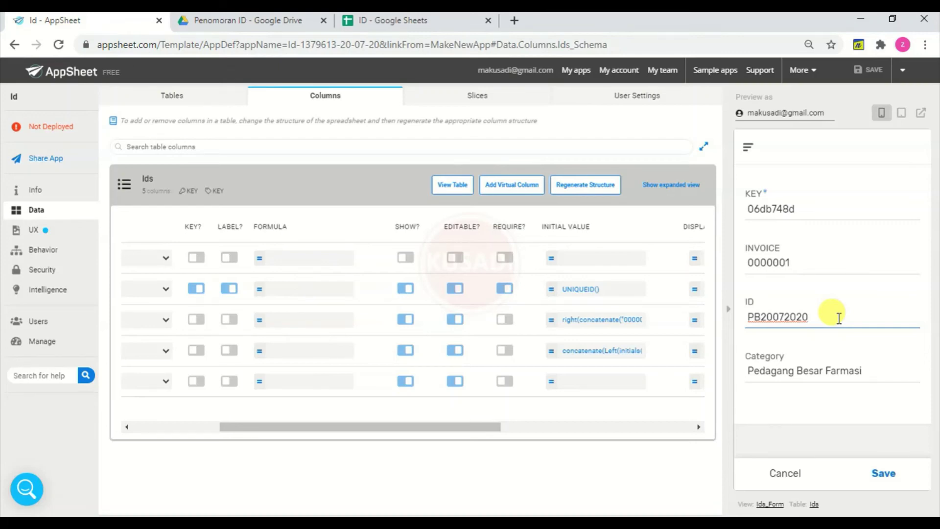
# Add [_rownumber]-1 as the last argument of concatenate in the ID column's initial value expression
pyautogui.click(631, 352)
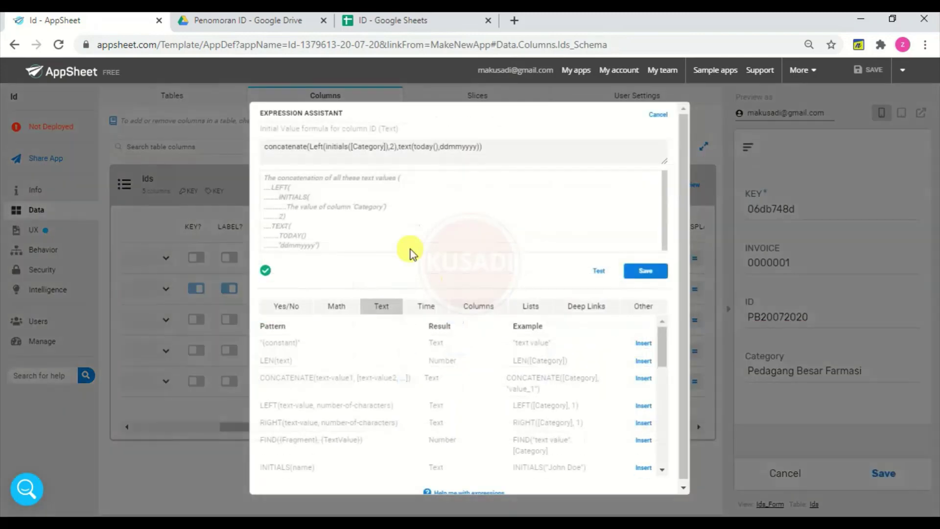
pyautogui.click(482, 146)
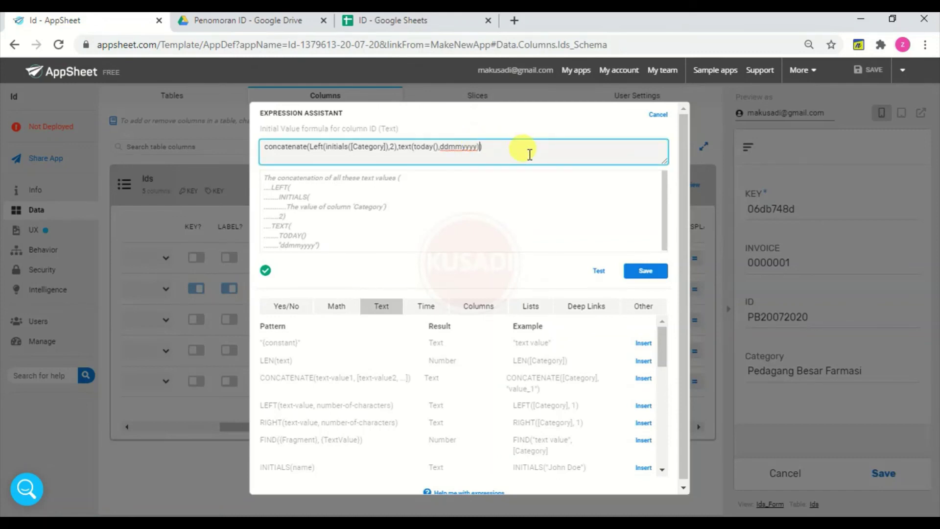
pyautogui.write(')')
pyautogui.write('[_rownumber')
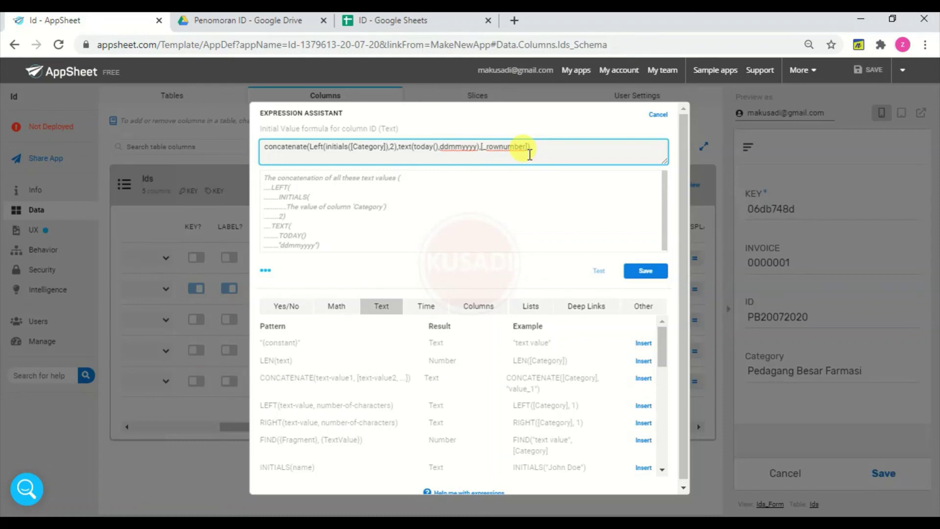
pyautogui.write('-1')
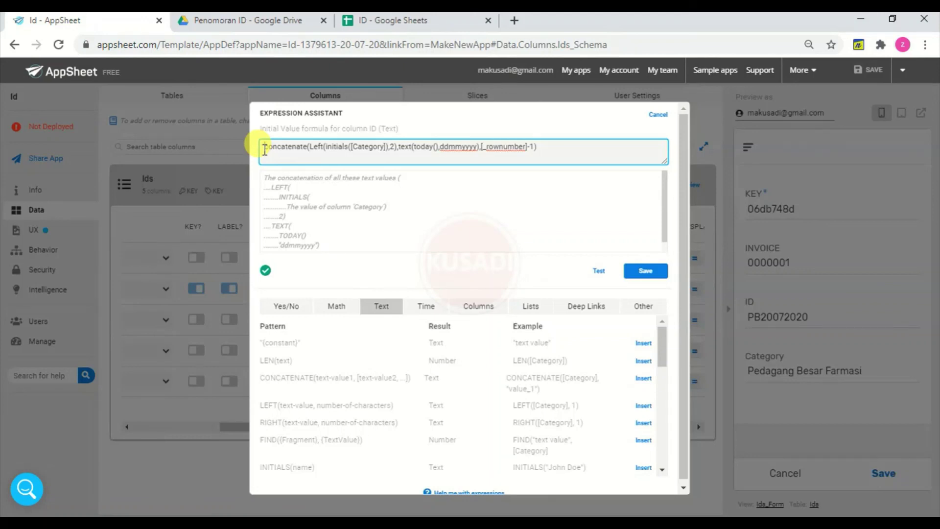
pyautogui.write('((')
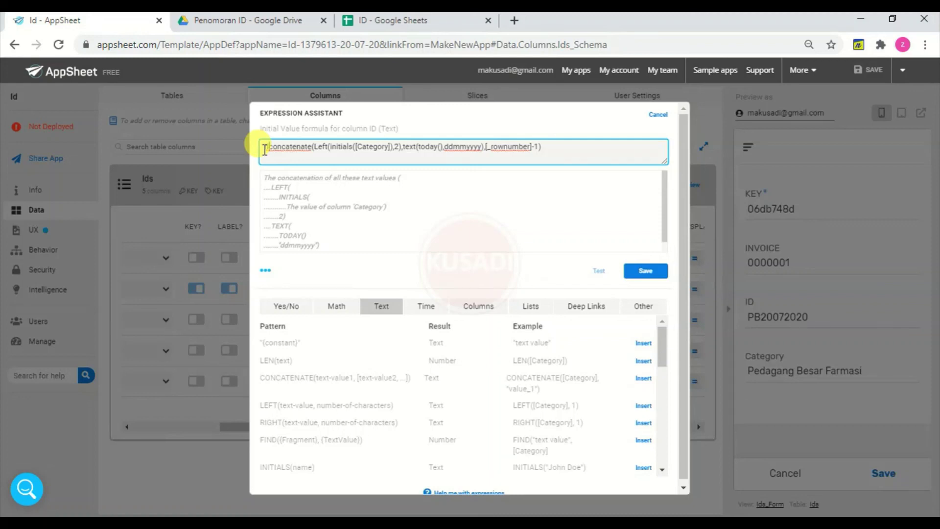
pyautogui.press('BackSpace')
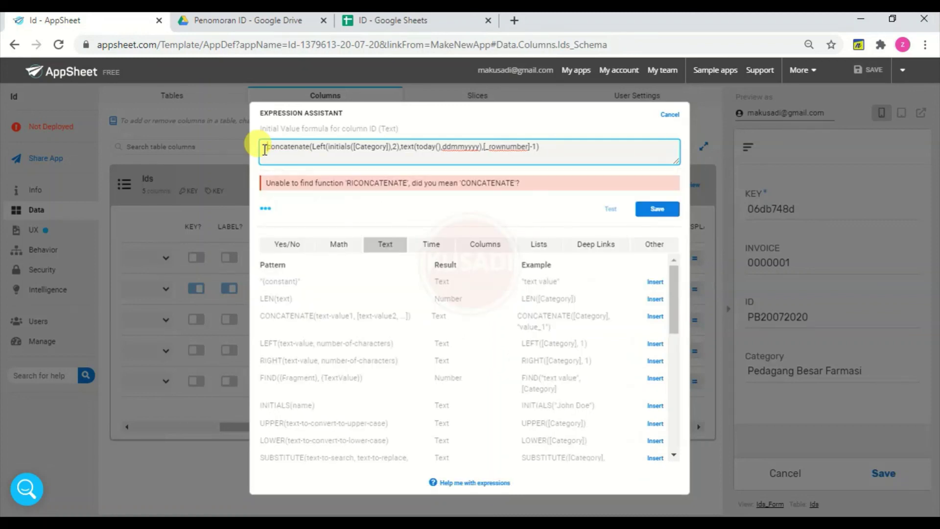
pyautogui.press('BackSpace')
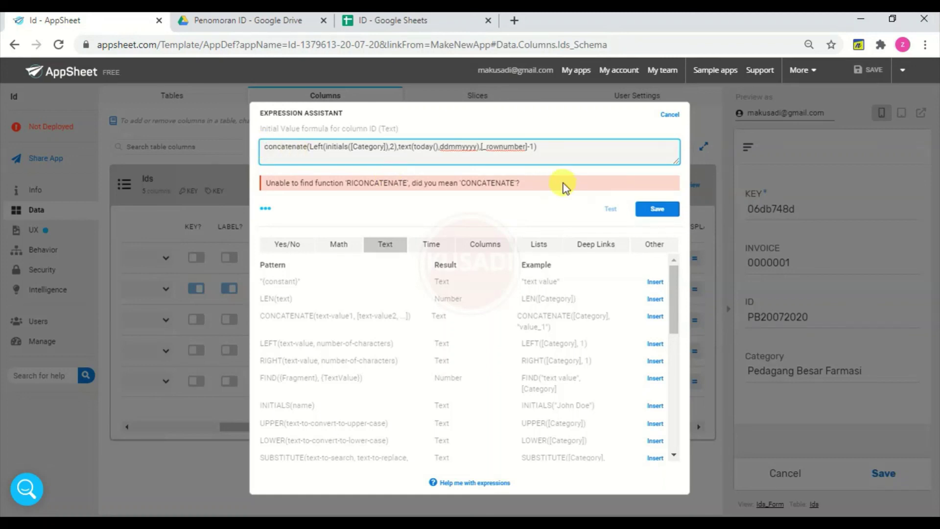
# Save the ID expression and the app, and check the end of the ID in the refreshed preview form
pyautogui.click(644, 275)
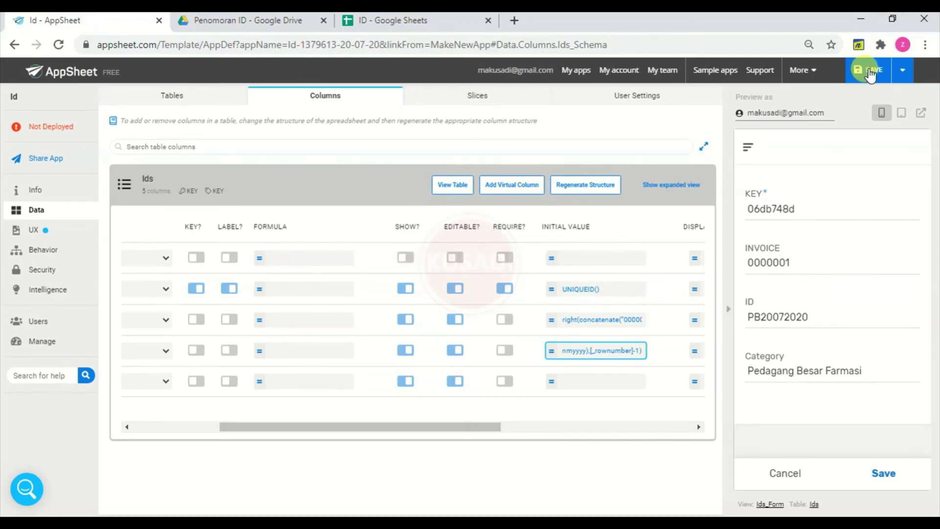
pyautogui.click(870, 72)
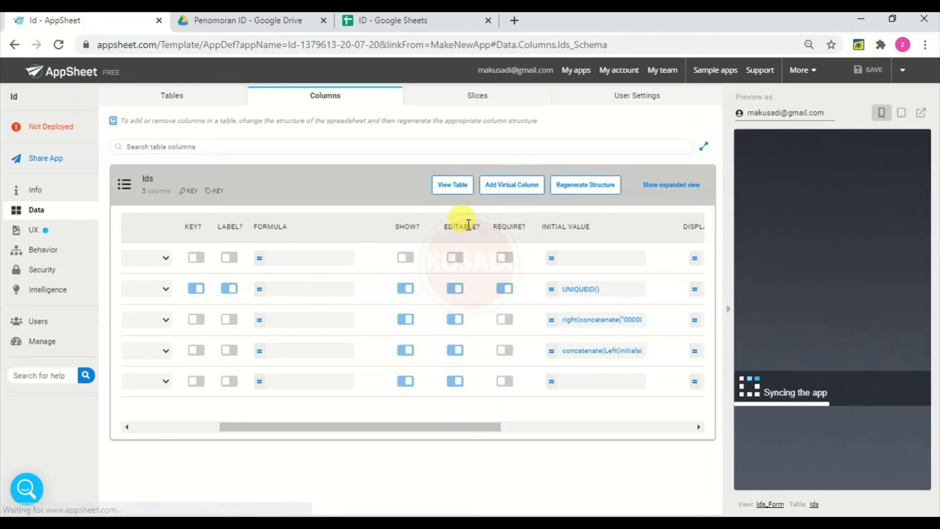
pyautogui.click(453, 351)
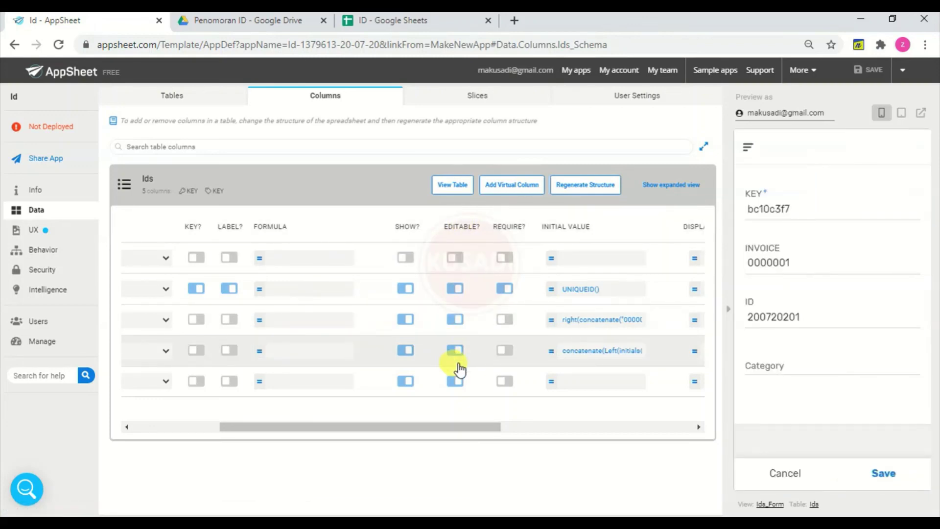
pyautogui.doubleClick(798, 317)
pyautogui.click(797, 318)
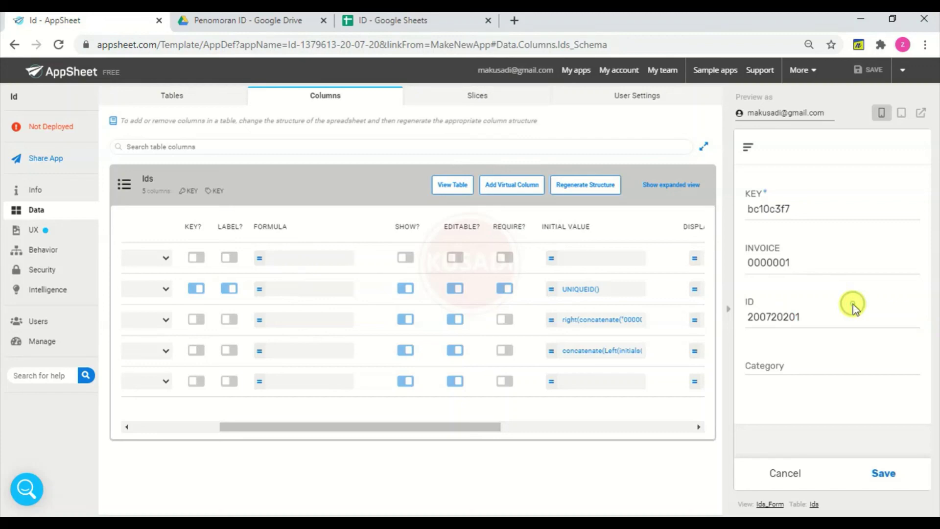
# Enter "pedagang" as the Category in the preview form and check the generated ID
pyautogui.click(763, 365)
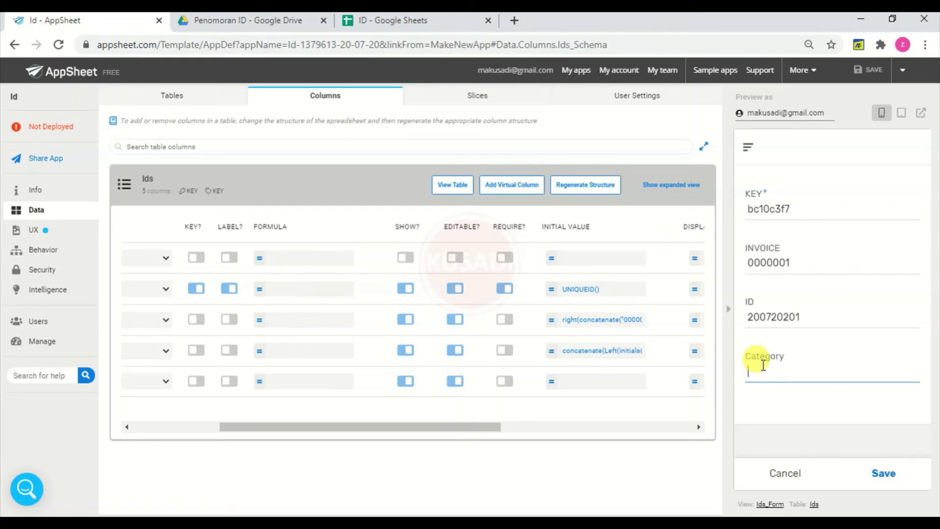
pyautogui.write('pedagang')
pyautogui.doubleClick(848, 307)
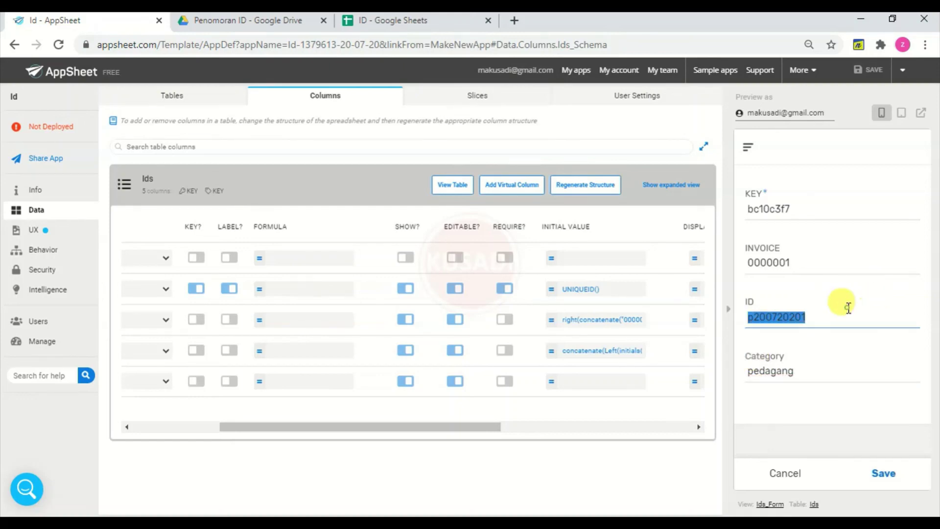
pyautogui.click(848, 307)
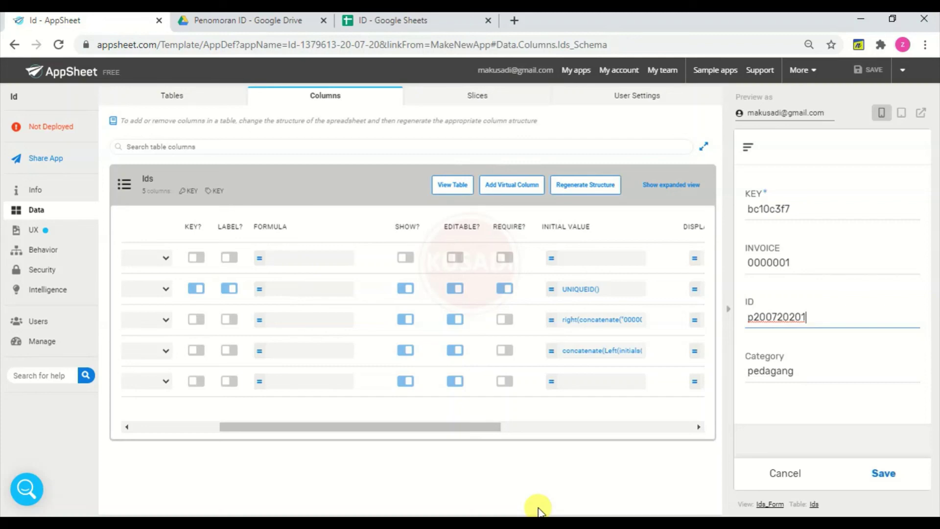
# Review the initial value expressions of the ID and INVOICE columns, closing each without changes
pyautogui.click(605, 351)
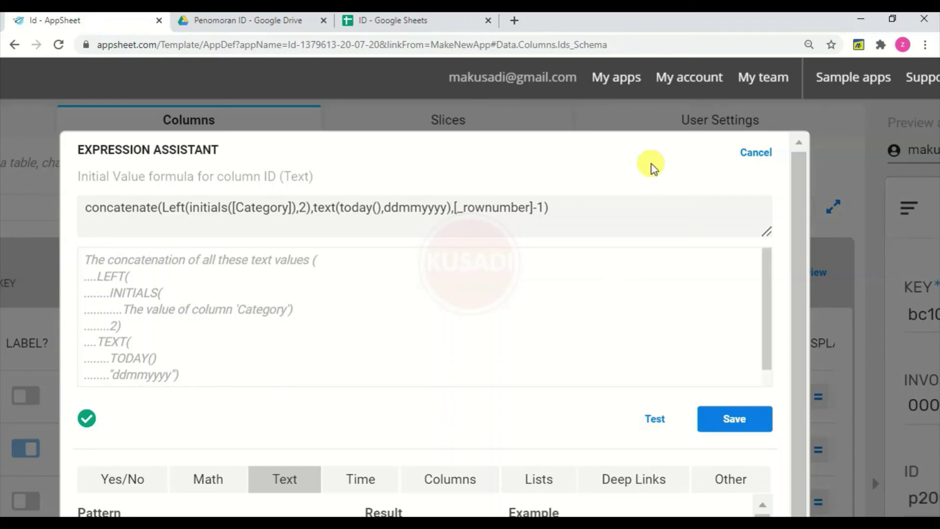
pyautogui.click(749, 153)
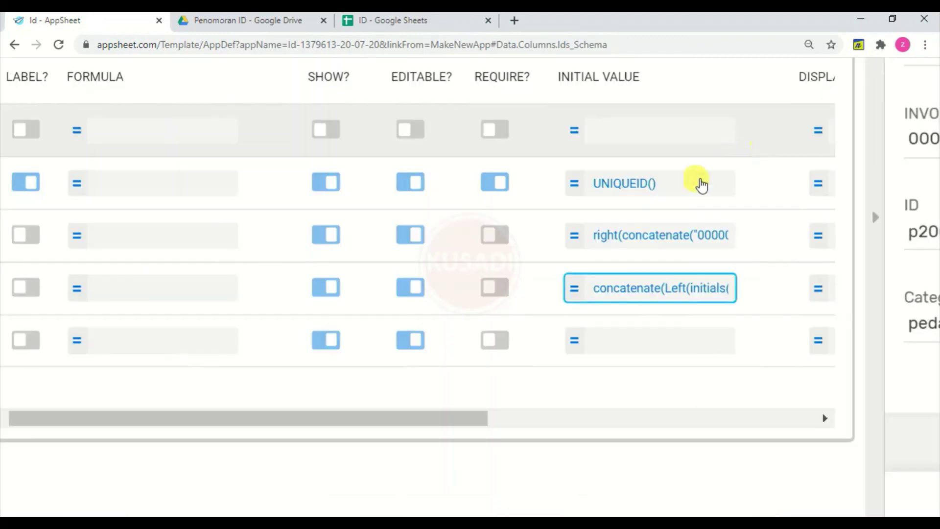
pyautogui.click(651, 242)
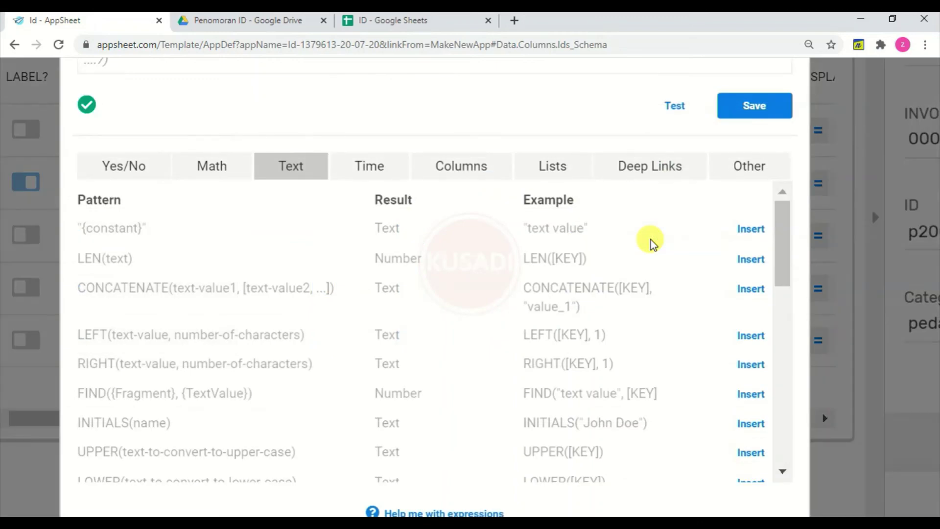
pyautogui.scroll(1, 466, 384)
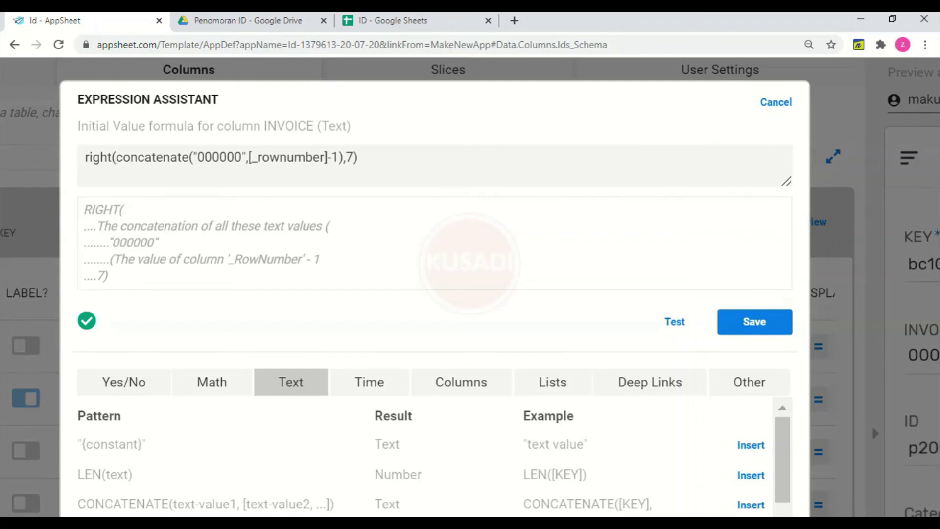
pyautogui.click(783, 108)
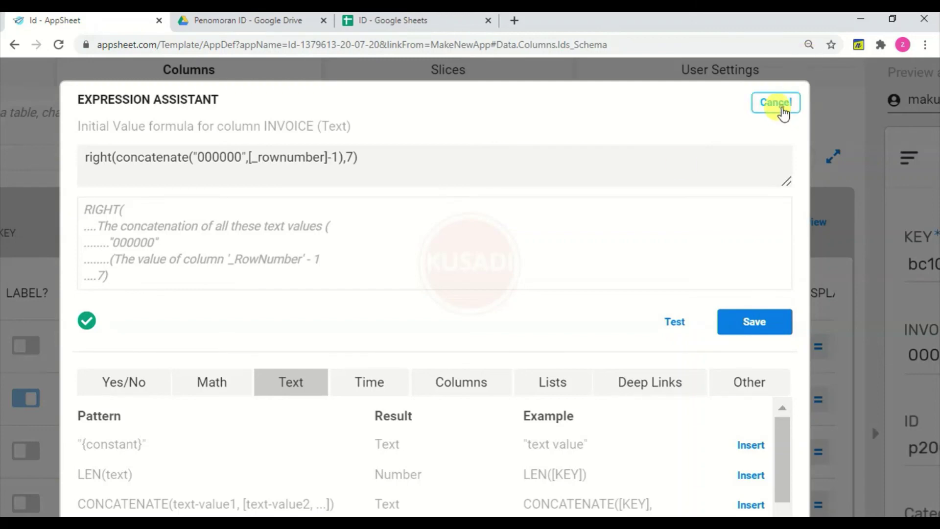
pyautogui.scroll(-5, 785, 113)
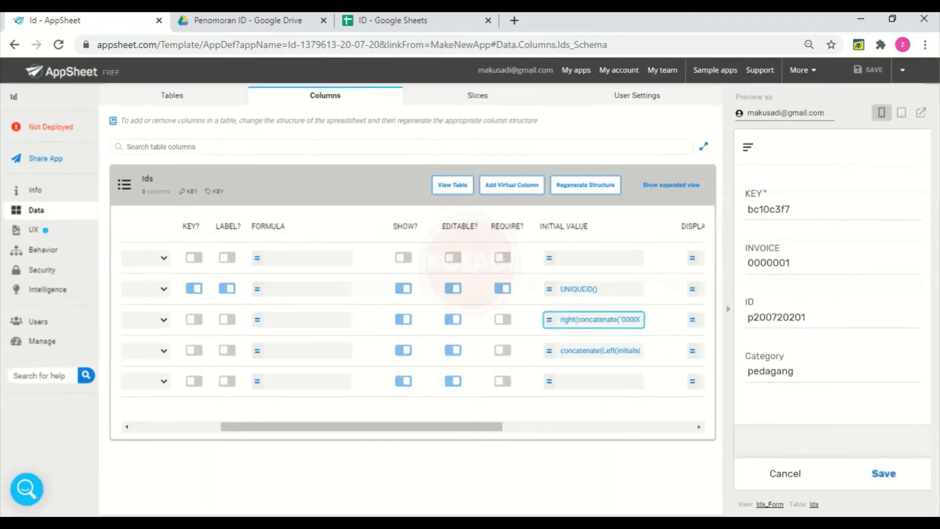